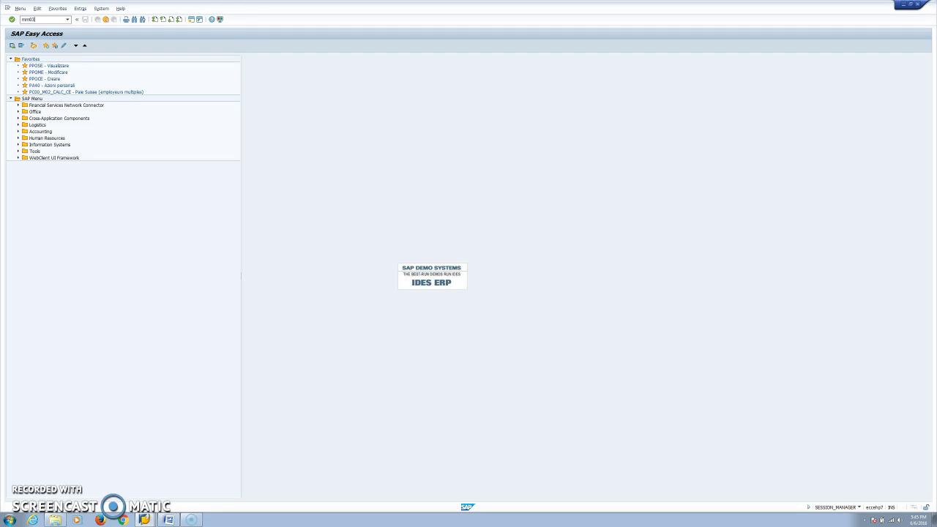
Run transaction MM03 to reach the Display Material initial screen.
key("Return")
key("Return")
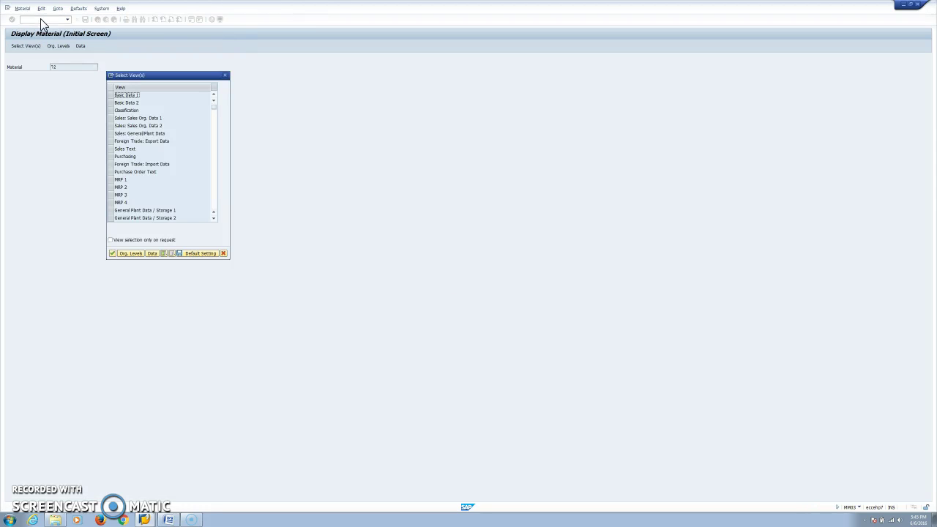
left_click(111, 110)
left_click(112, 253)
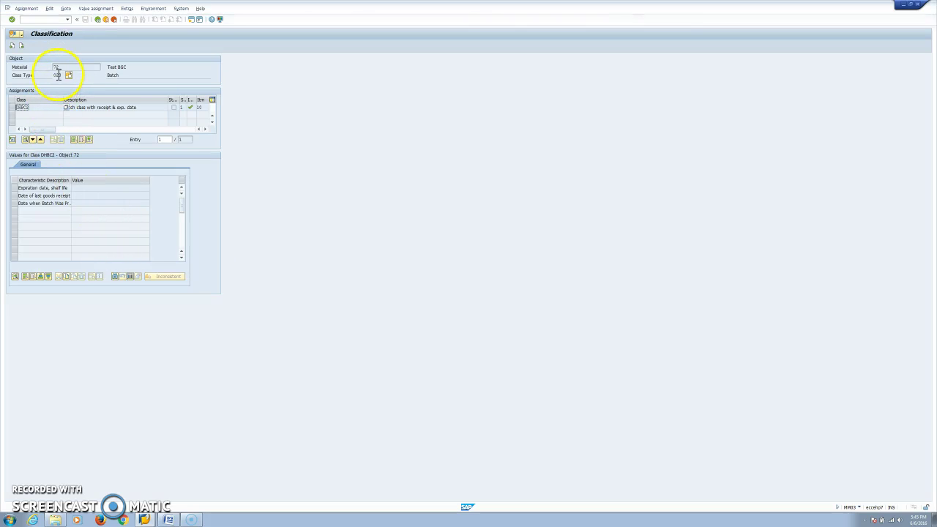
left_click(132, 76)
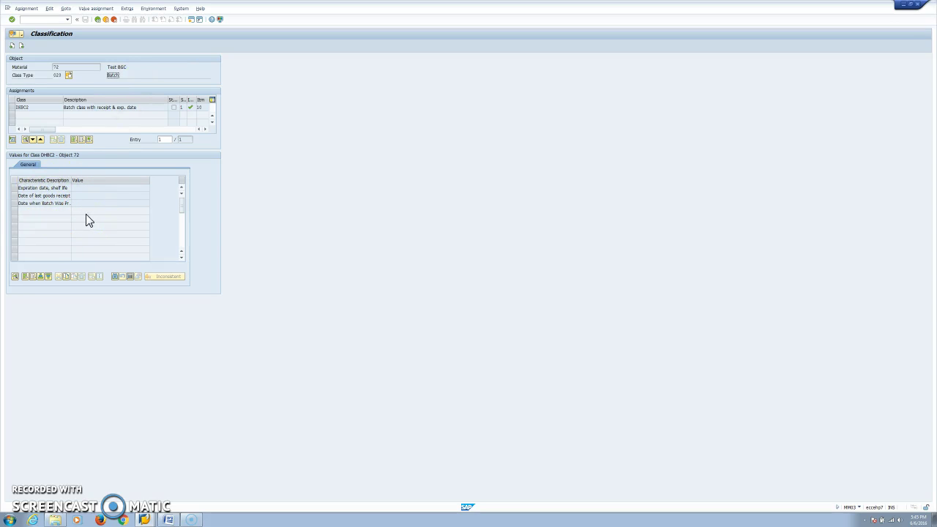
left_click(31, 188)
left_click(114, 189)
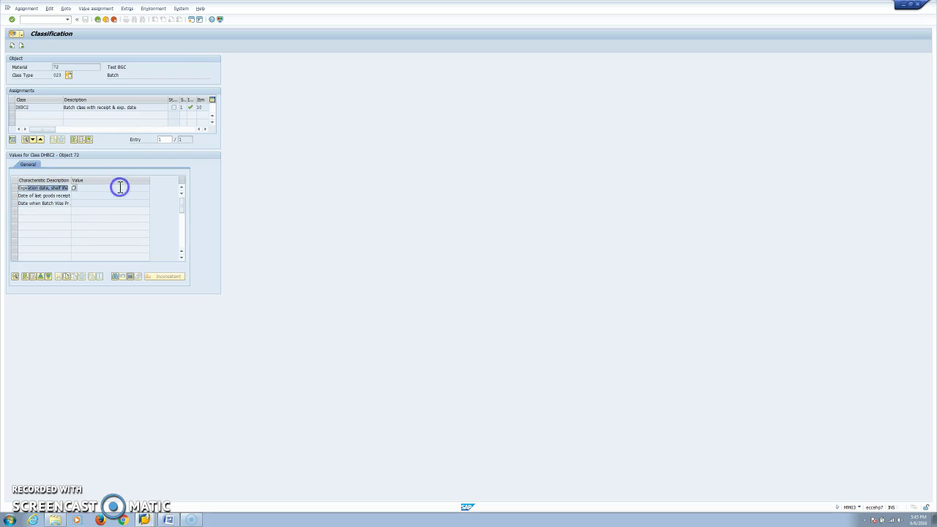
left_click(82, 195)
left_click(122, 194)
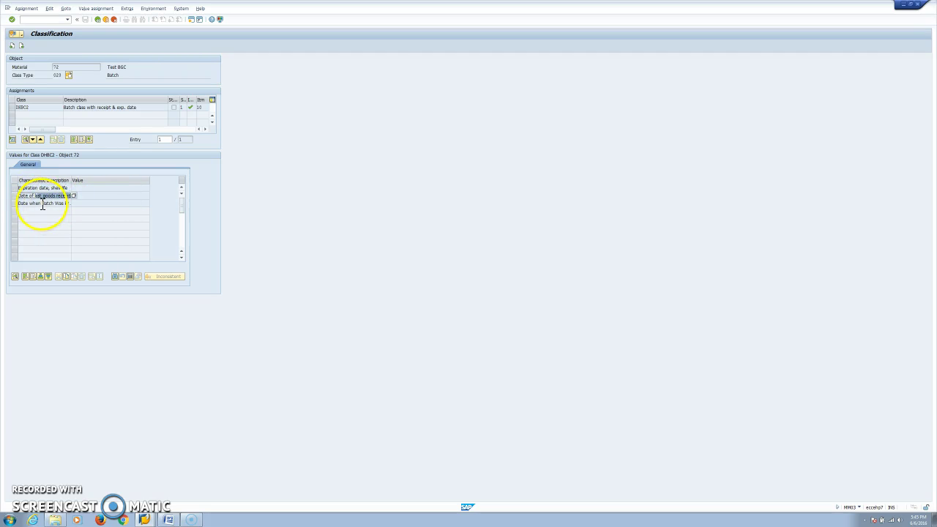
left_click(96, 207)
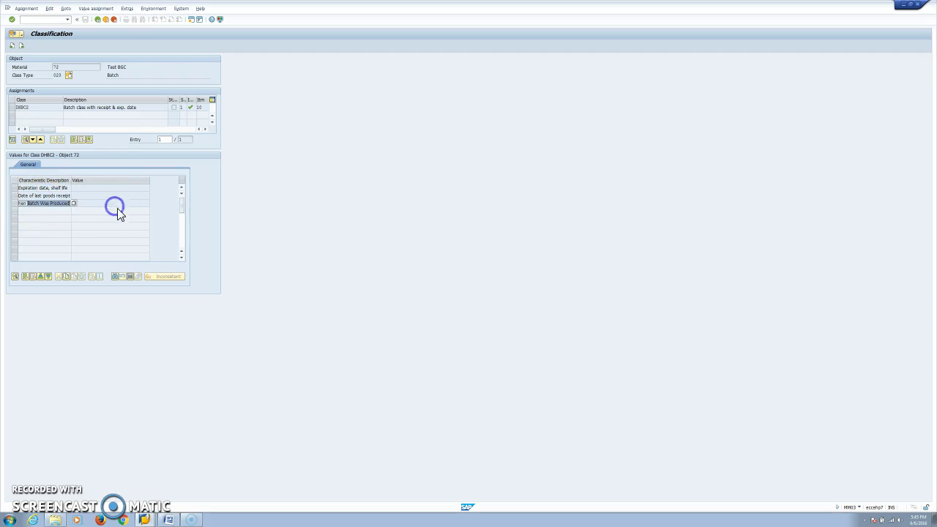
left_click(98, 20)
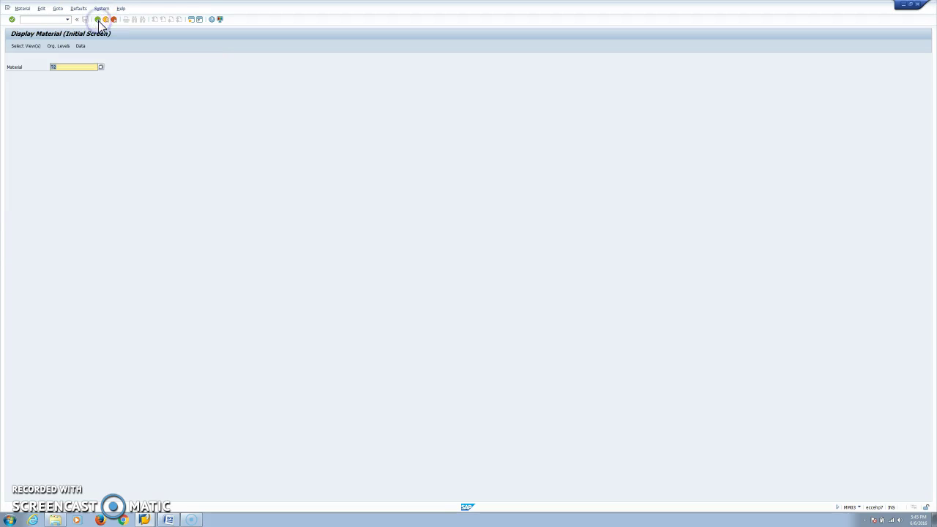
Go back to SAP Easy Access and start BMC2 to change the SHELF_LIFE1 batch selection class.
left_click(98, 21)
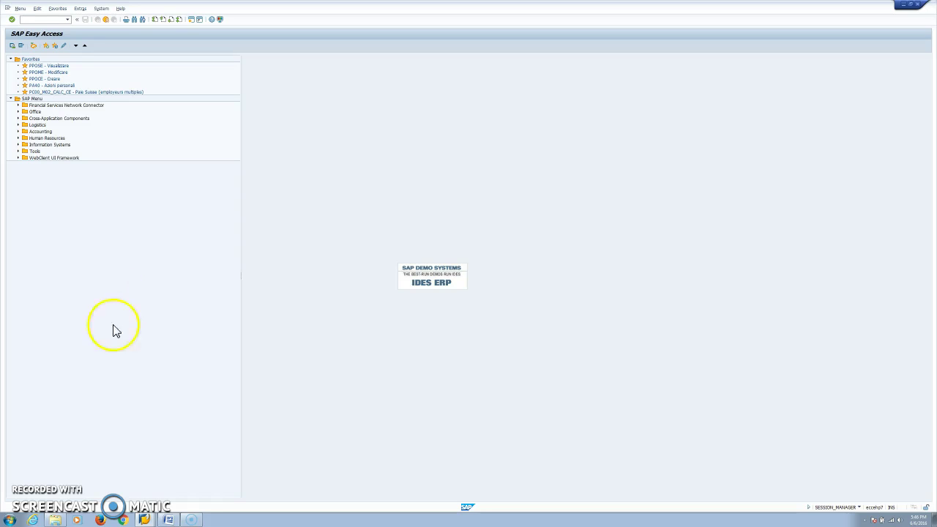
left_click(143, 518)
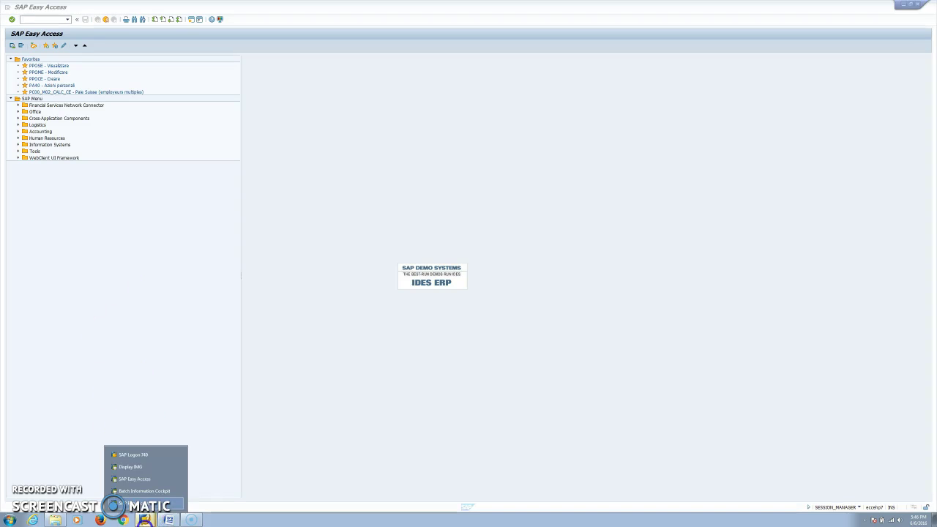
left_click(140, 479)
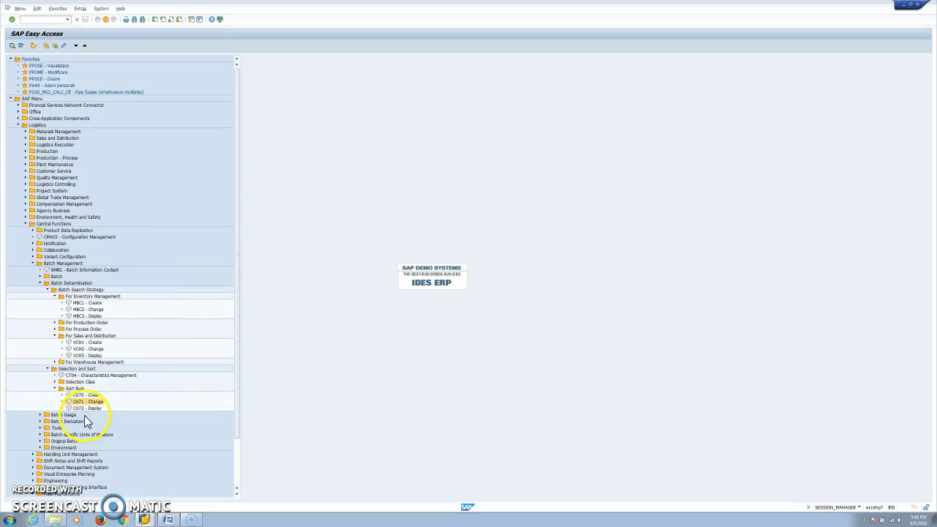
left_click(54, 382)
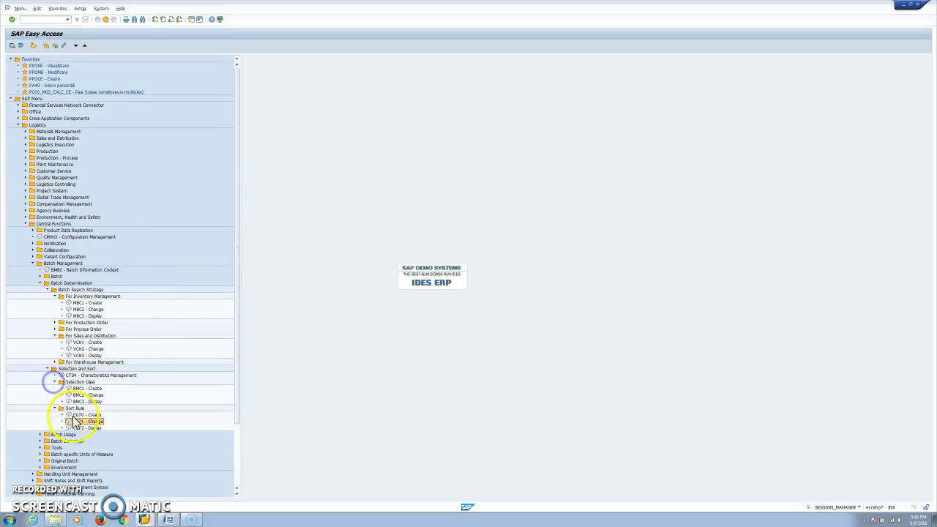
double_click(94, 395)
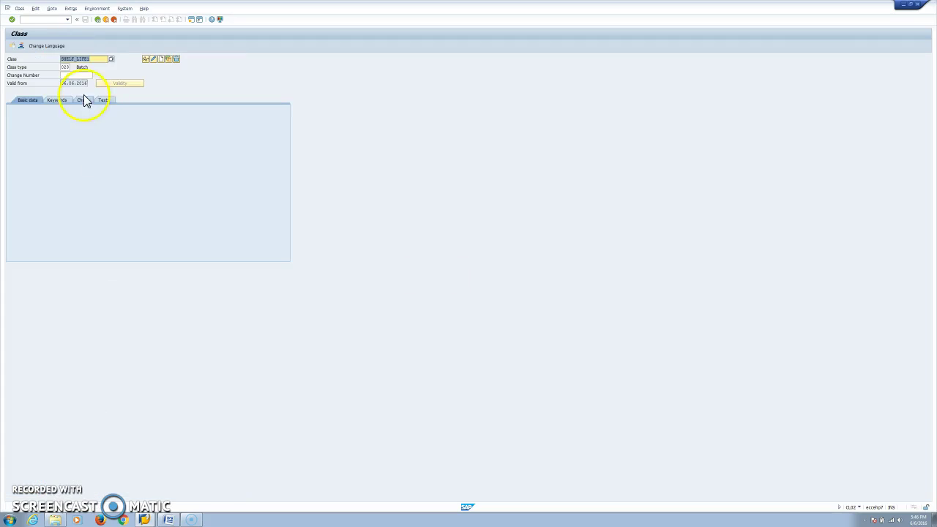
Display class SHELF_LIFE1 and show its assigned characteristics on the Char. tab.
left_click_drag(63, 58, 98, 58)
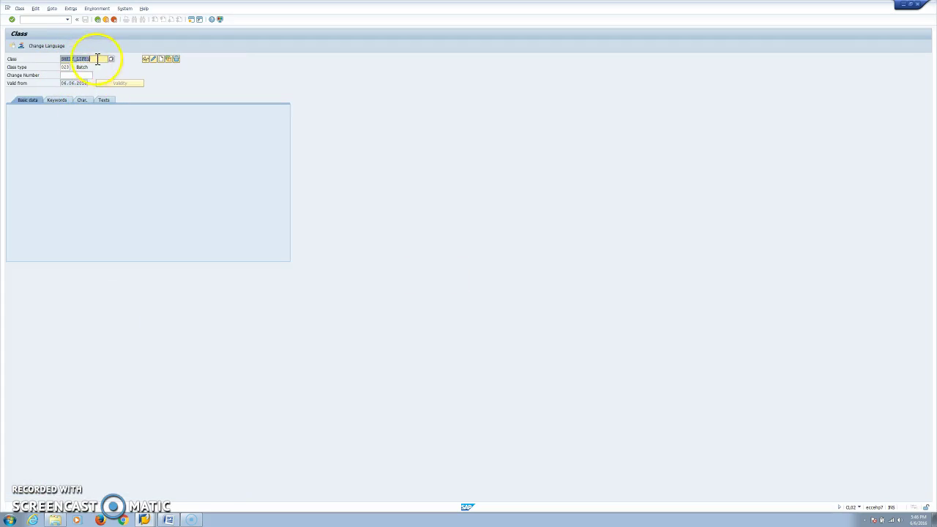
left_click(145, 59)
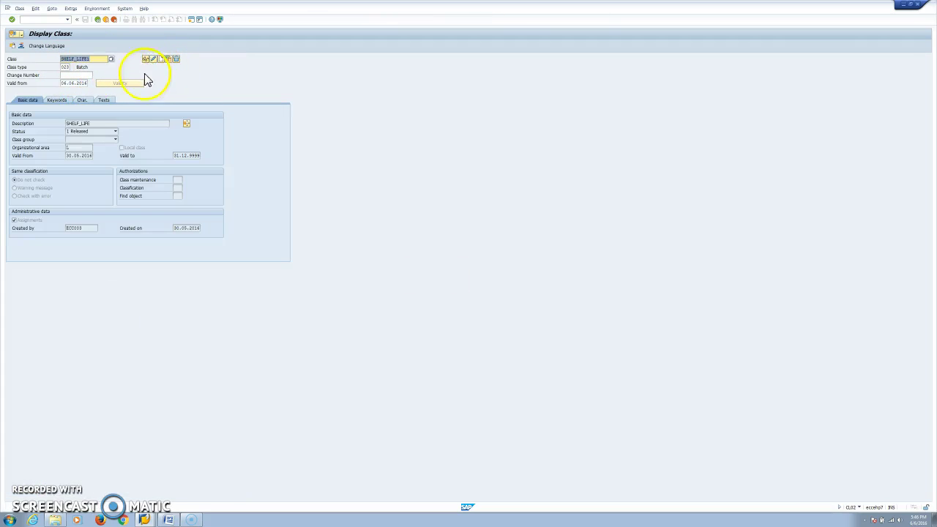
left_click(81, 100)
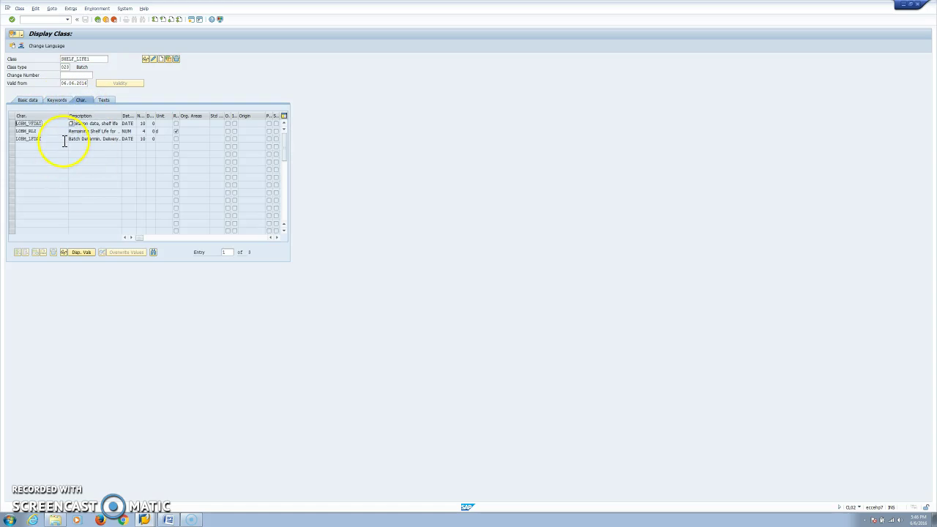
left_click(34, 129)
Read the full descriptions of the three characteristics, then exit the class to Easy Access.
left_click(92, 124)
left_click_drag(89, 124, 168, 122)
left_click_drag(85, 133, 115, 132)
left_click(90, 128)
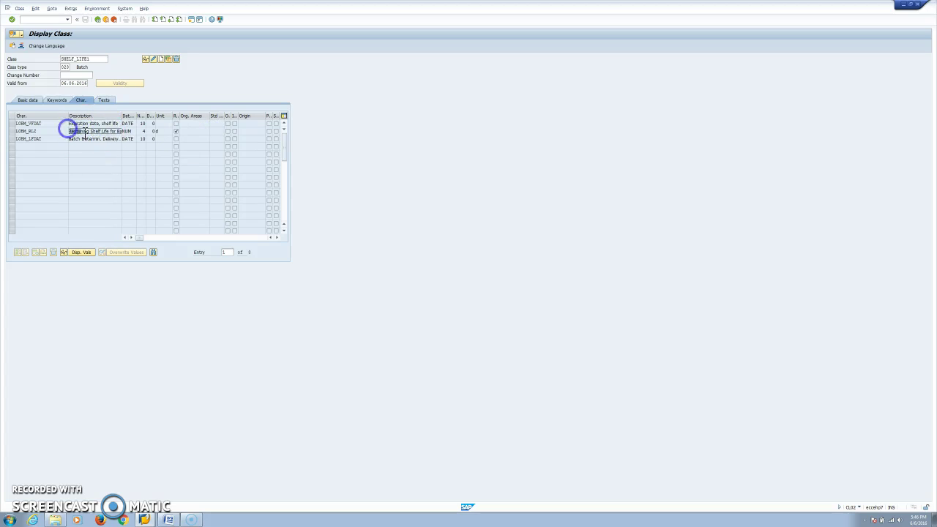
left_click(93, 132)
mouse_move(86, 139)
left_mouse_down()
mouse_move(183, 137)
mouse_move(101, 139)
left_mouse_up()
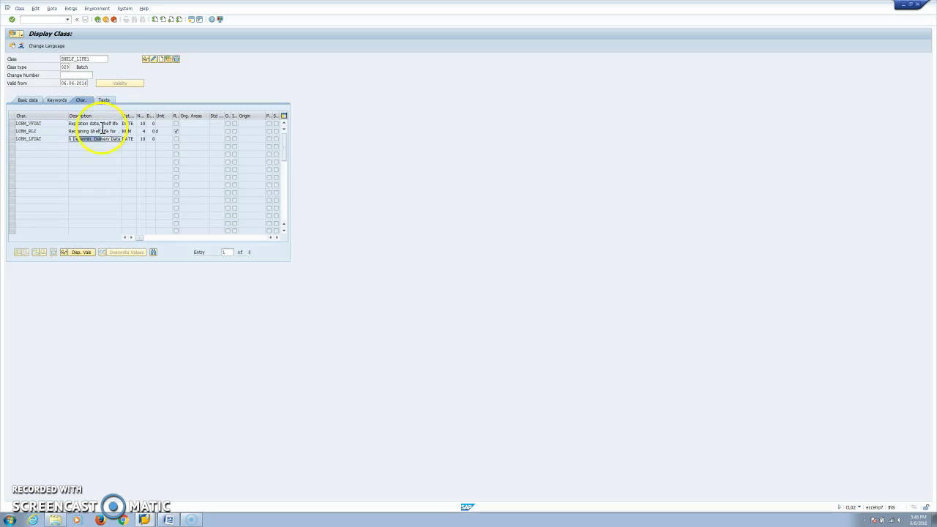
left_click(100, 20)
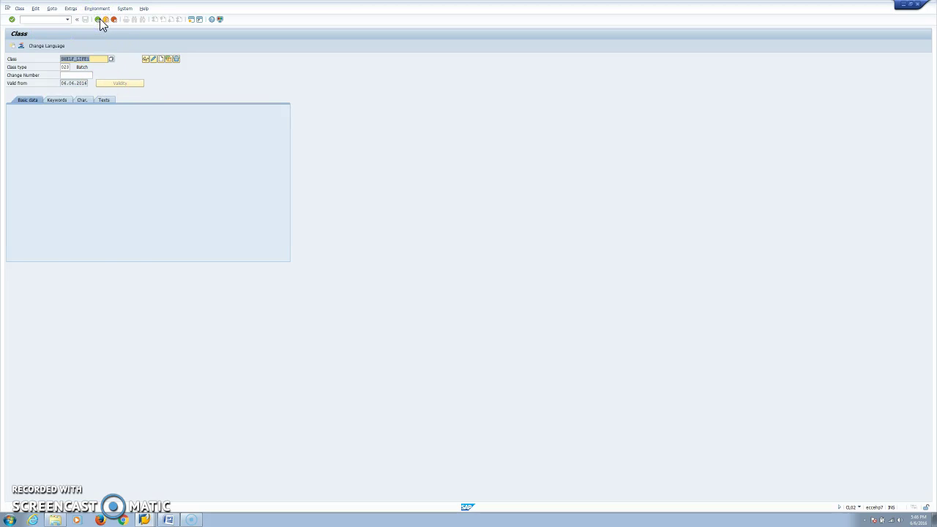
left_click(106, 21)
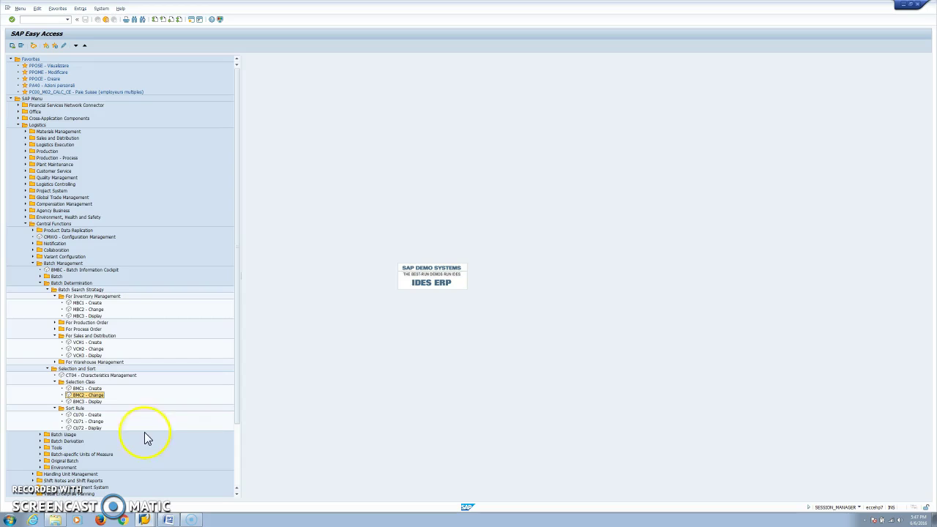
double_click(89, 421)
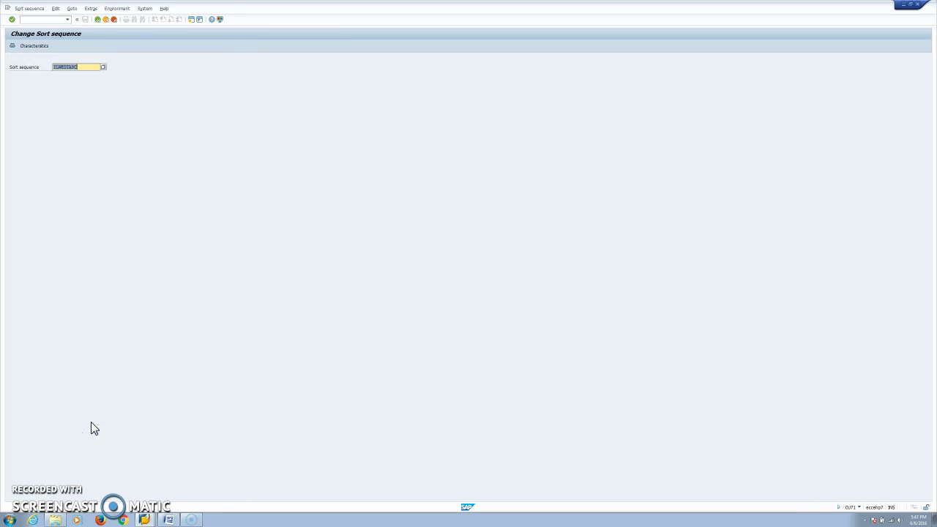
key("Return")
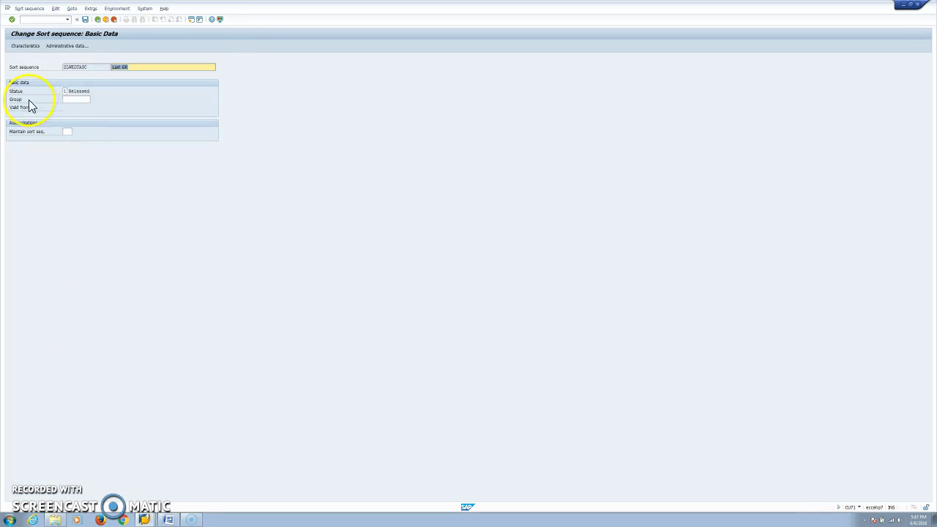
left_click(26, 45)
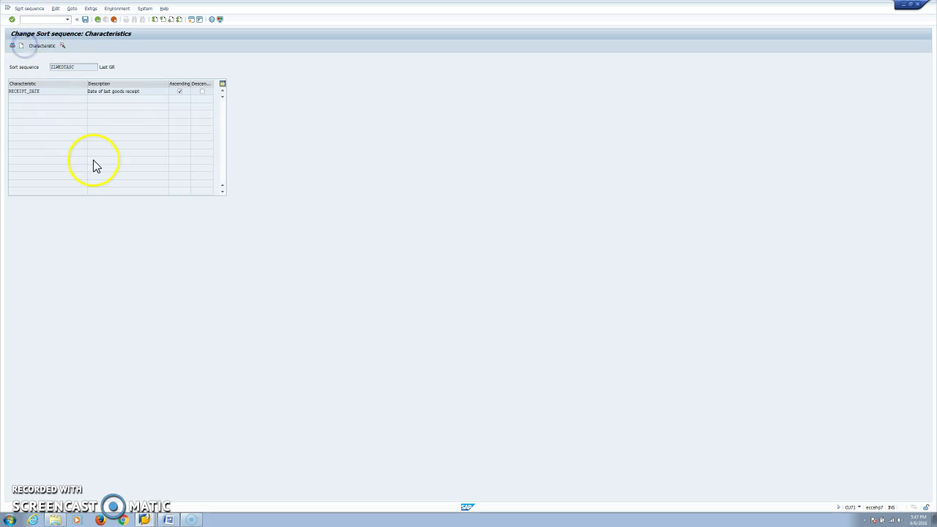
left_click(129, 91)
left_click(179, 93)
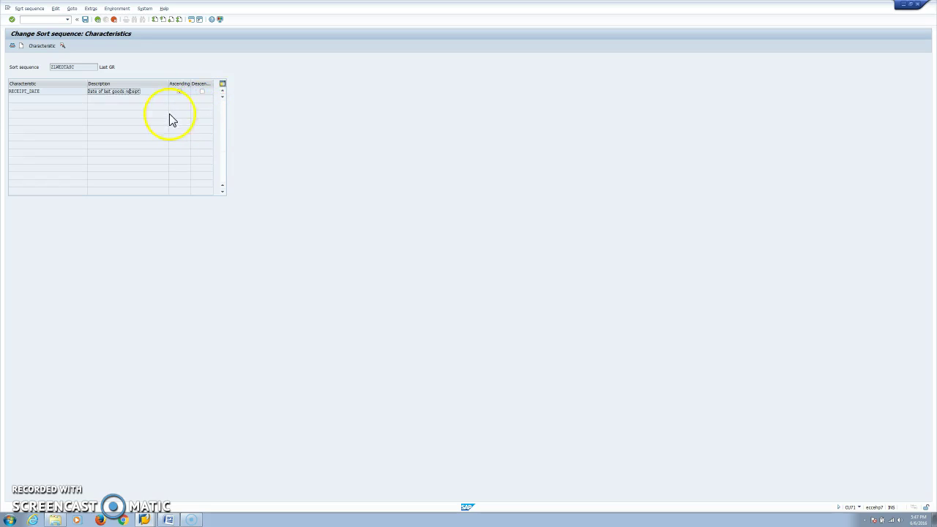
left_click(98, 19)
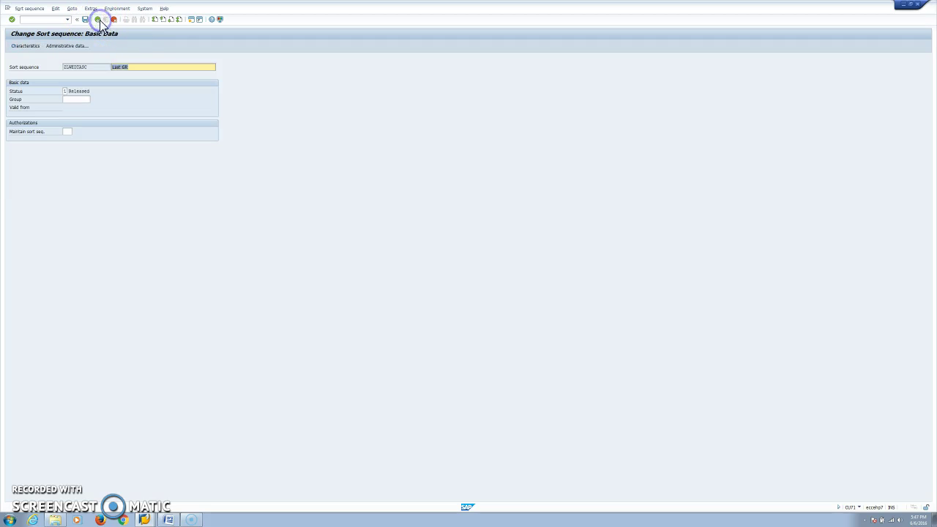
left_click(98, 20)
left_click(98, 20)
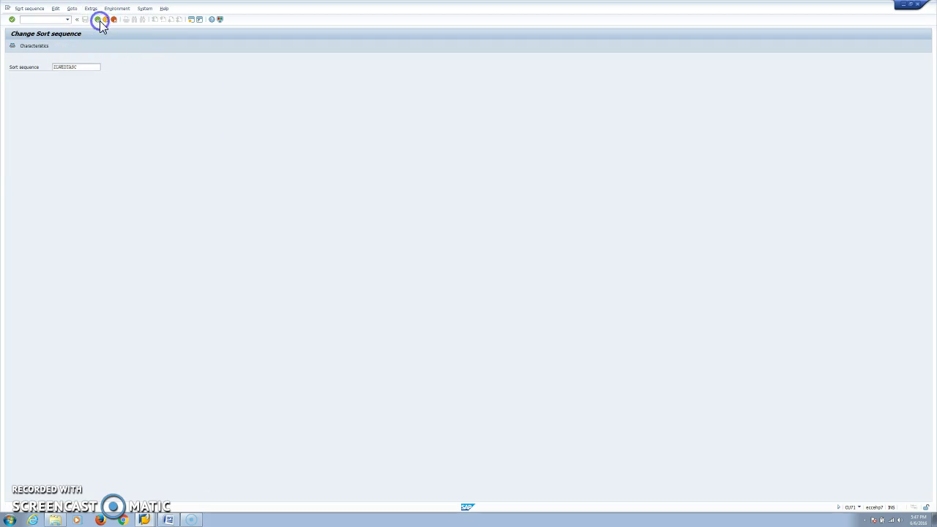
In the IMG, open Logistics - General > Batch Management > Batch Determination and Batch Check > Define Inventory Management Strategy Types.
left_click(144, 520)
left_click(124, 466)
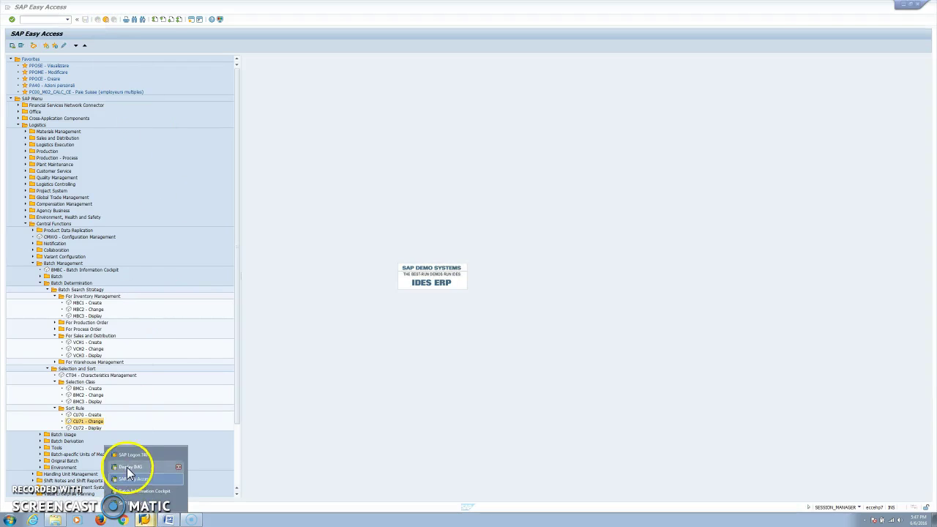
left_click(56, 111)
left_click(68, 178)
left_click(88, 231)
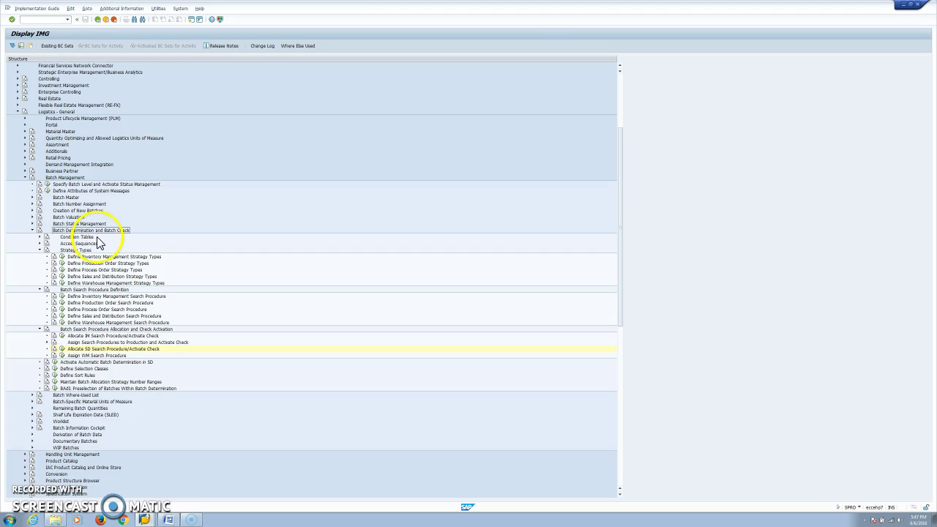
left_click(110, 242)
left_click(79, 237)
left_click(90, 243)
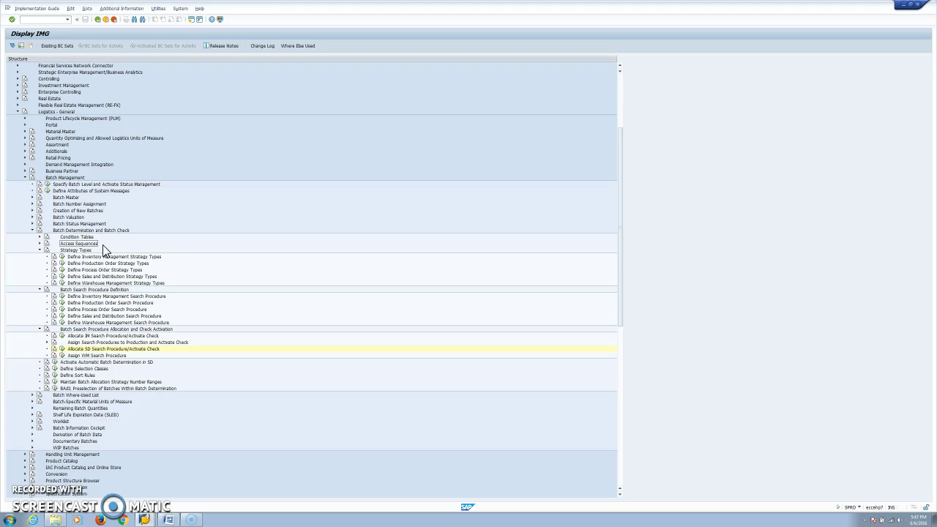
left_click(62, 256)
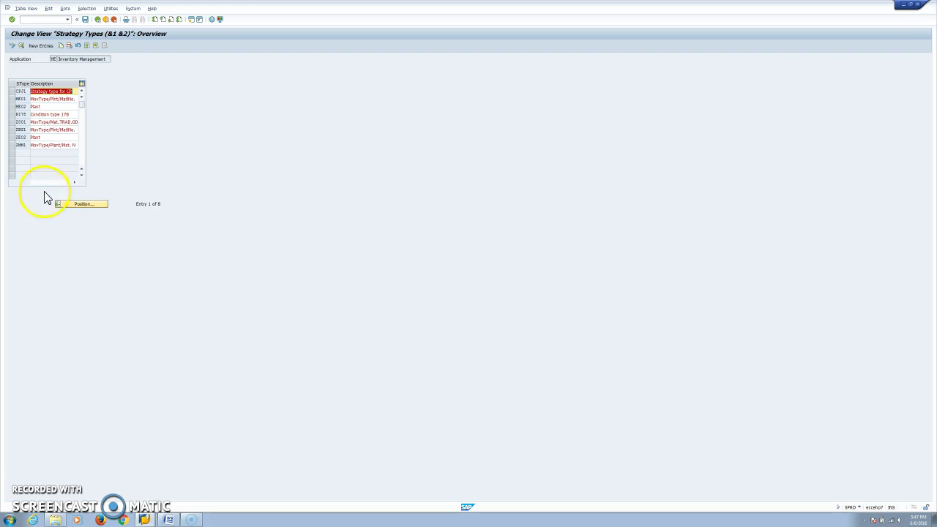
Inspect strategy type ZBG1 (MovType/Plnt/MatNo.): its access sequence and selection class, then return to the IMG.
left_click(21, 130)
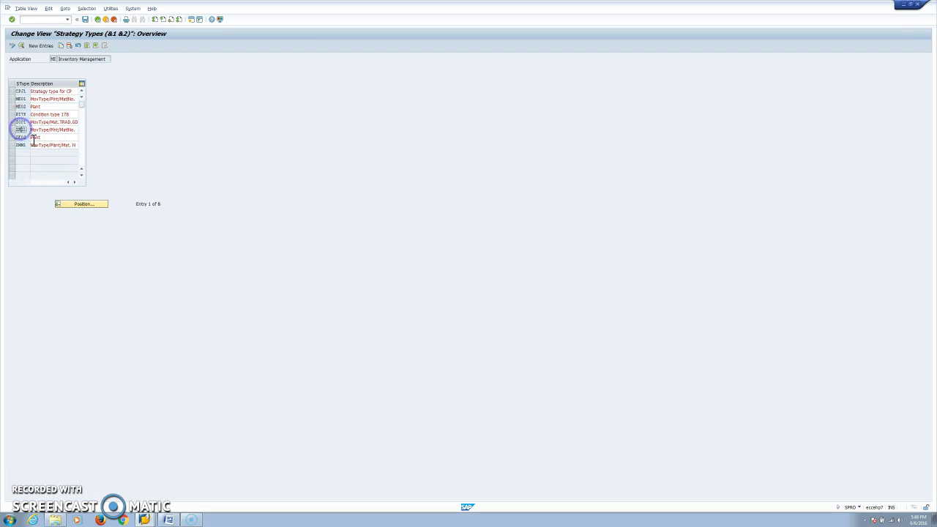
double_click(27, 129)
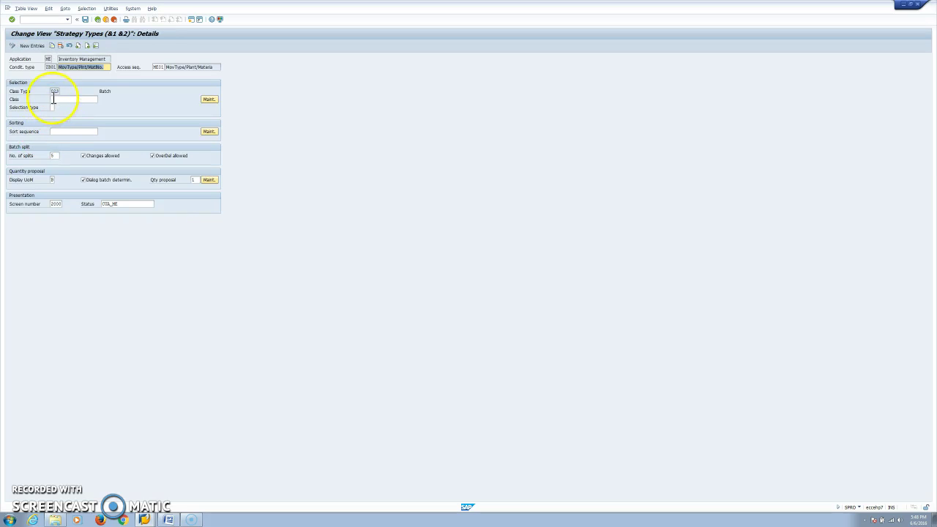
left_click(158, 68)
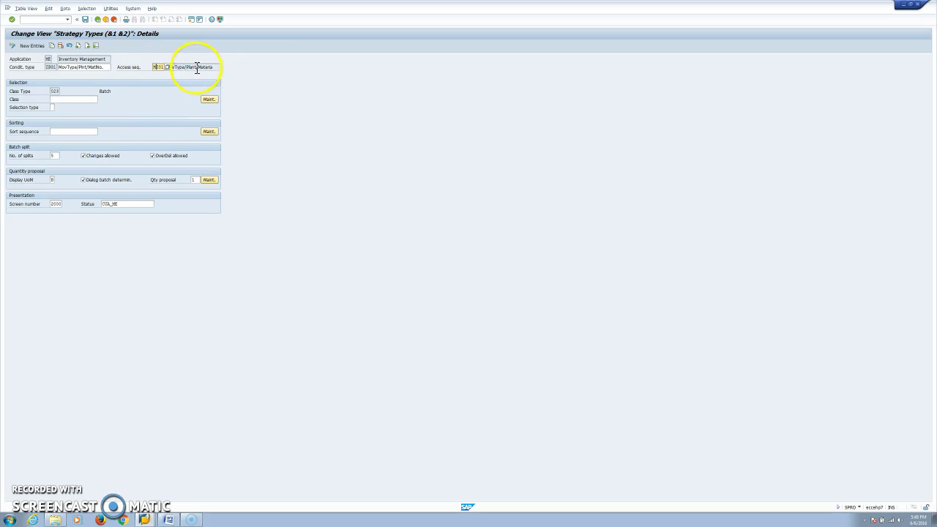
left_click(186, 67)
left_click(71, 101)
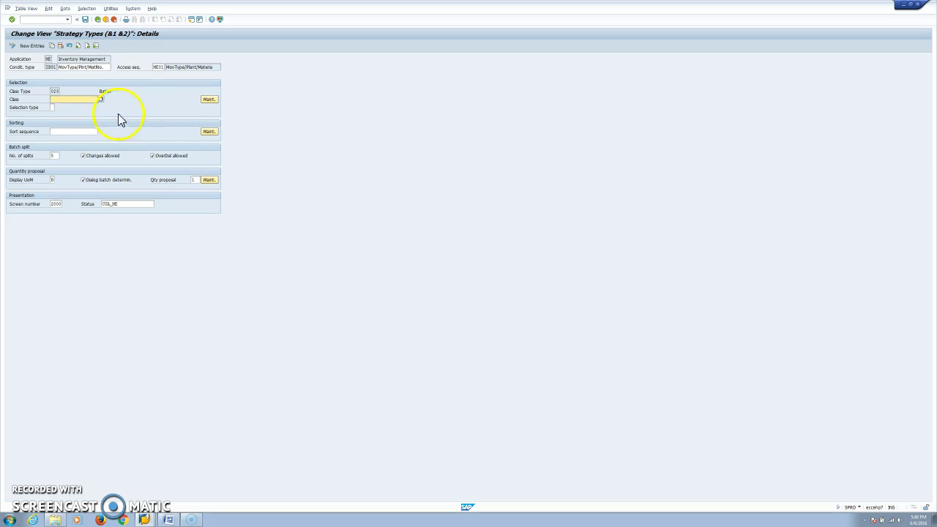
left_click(98, 19)
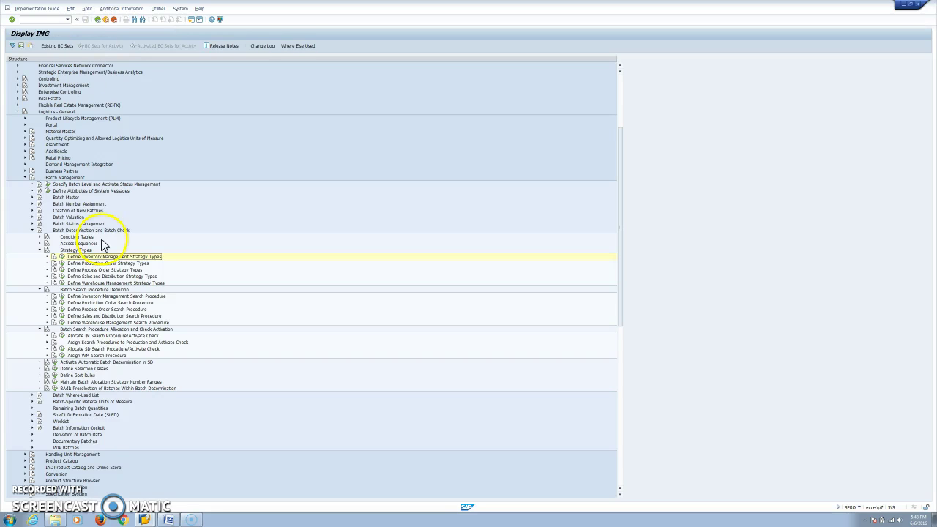
Check that search procedure ME0001's control data steps both use strategy type MovType/Plnt/MatNo.
left_click(62, 297)
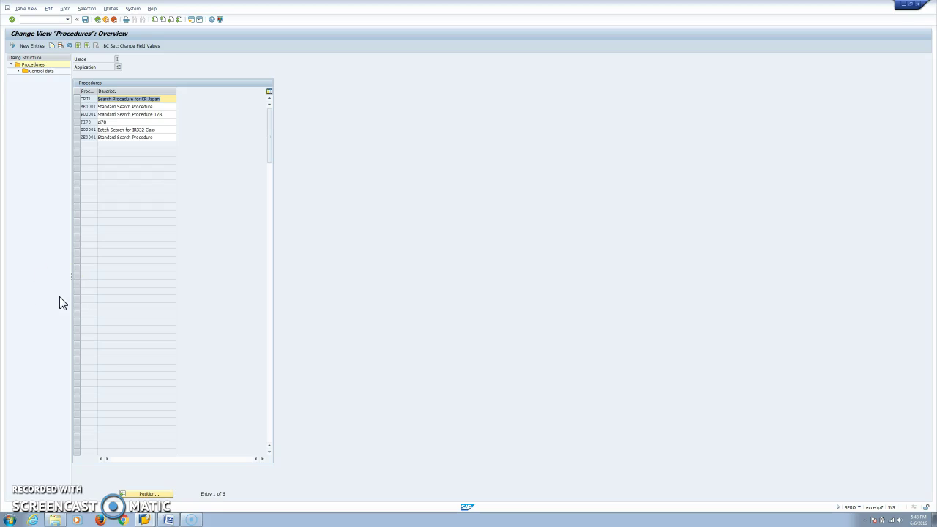
left_click(76, 107)
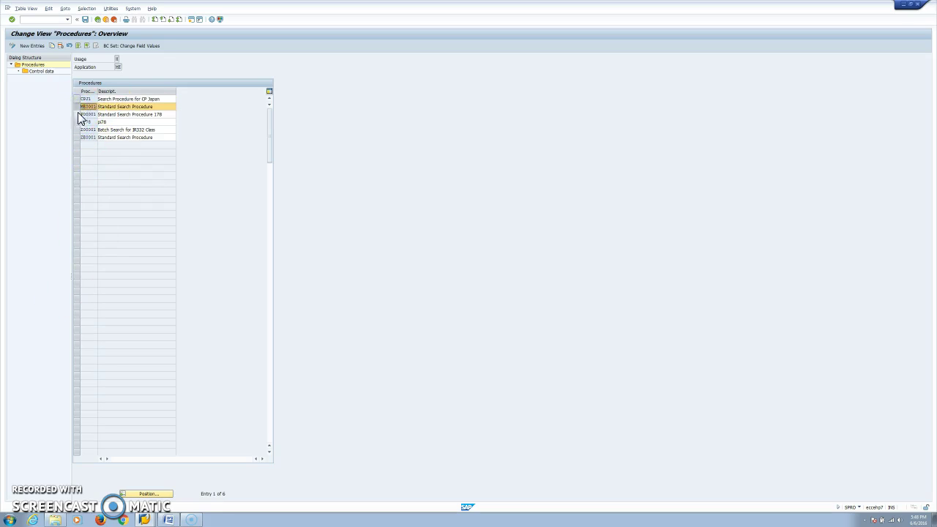
double_click(42, 71)
left_click(181, 89)
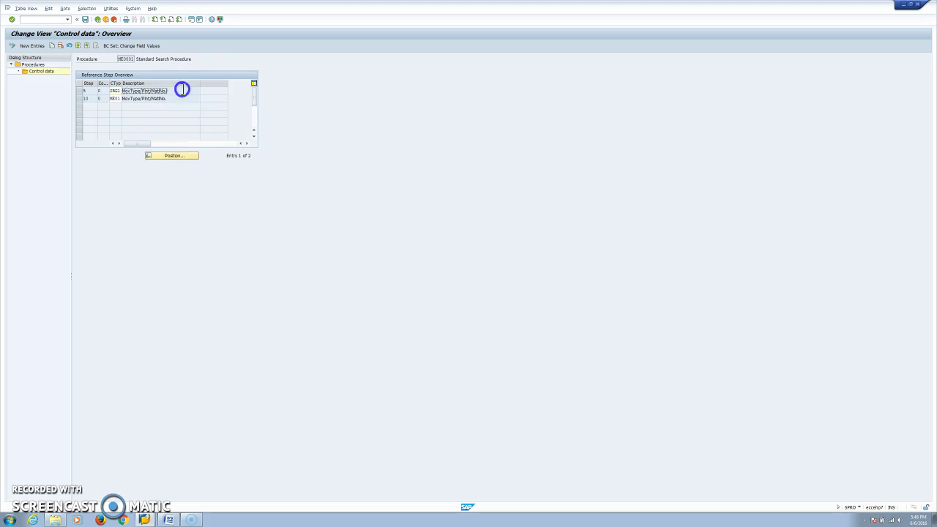
double_click(114, 90)
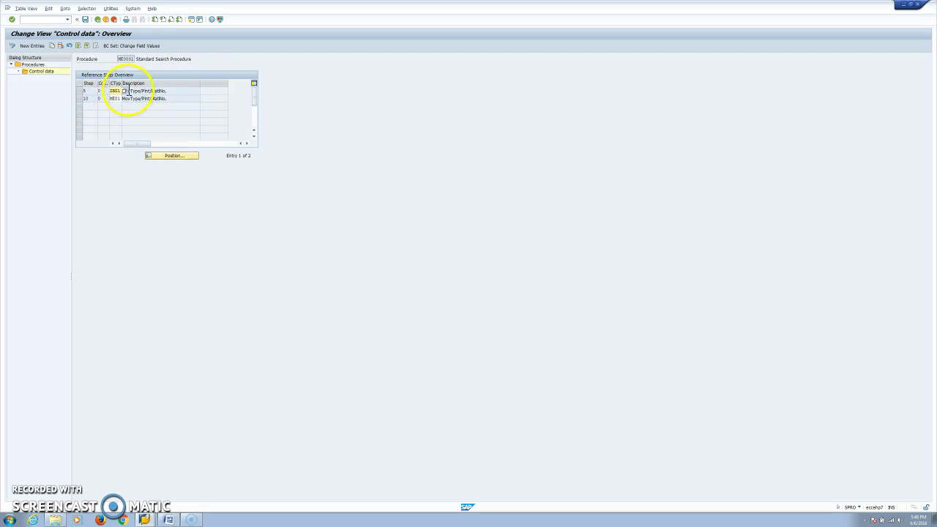
left_click(98, 20)
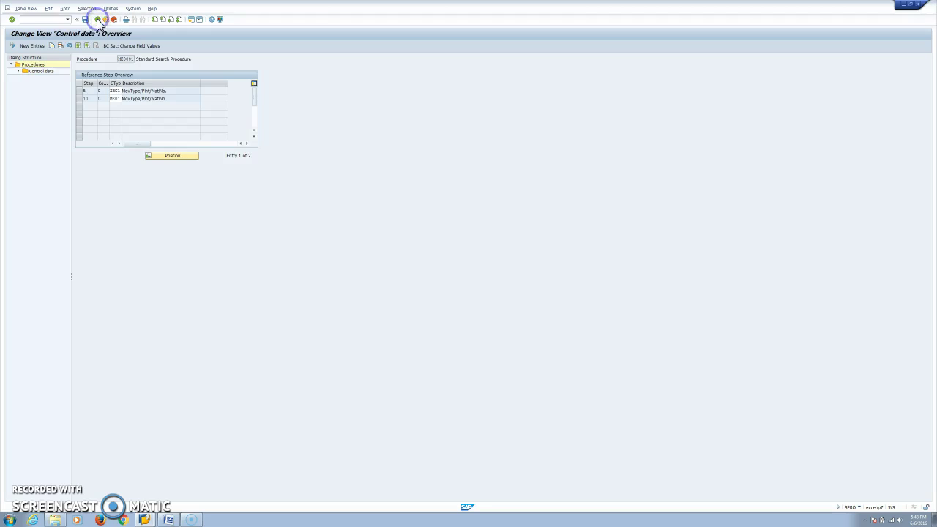
left_click(97, 19)
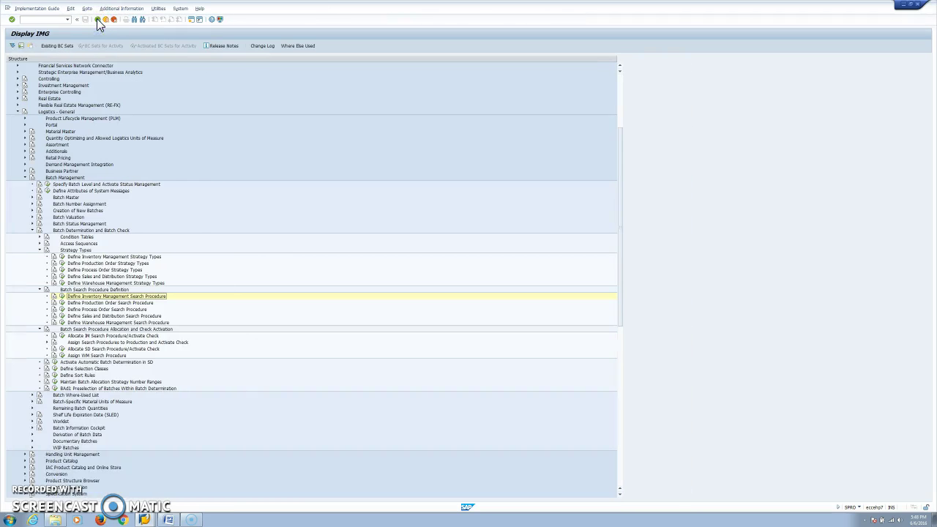
Confirm movement type 201 uses search procedure ME0001, then bring up the Batch Information Cockpit.
left_click(62, 337)
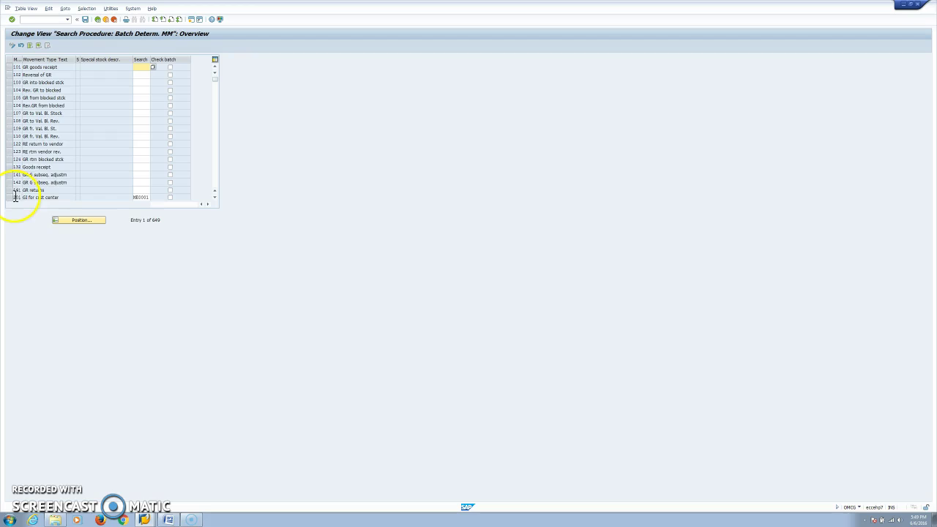
left_click(140, 198)
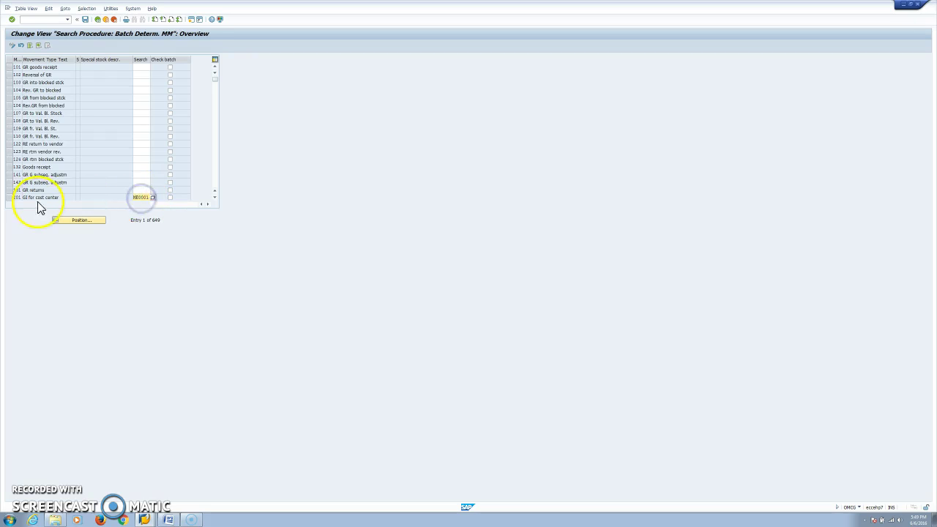
left_click(62, 197)
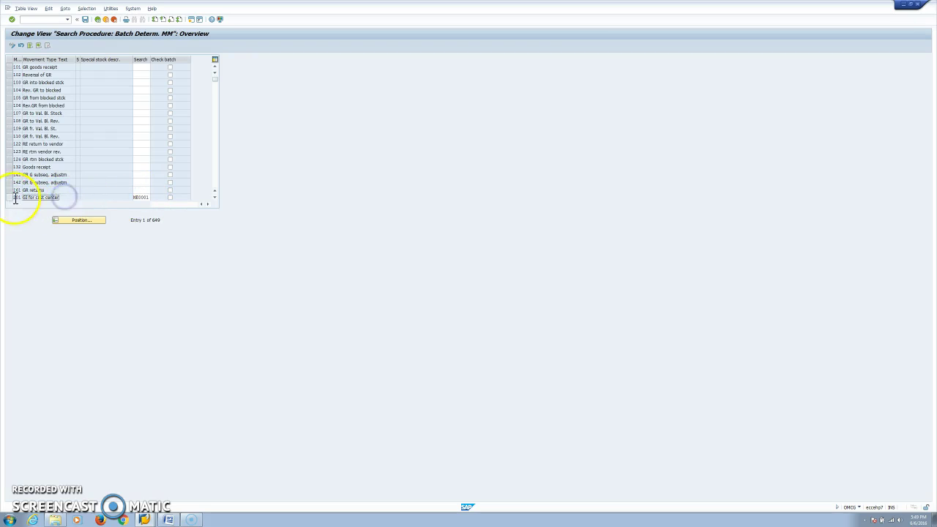
left_click(97, 19)
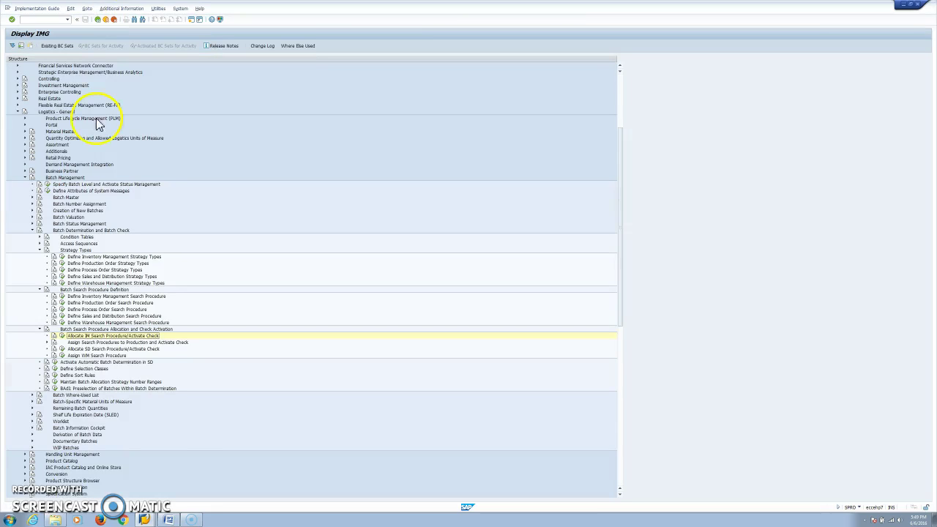
left_click(146, 521)
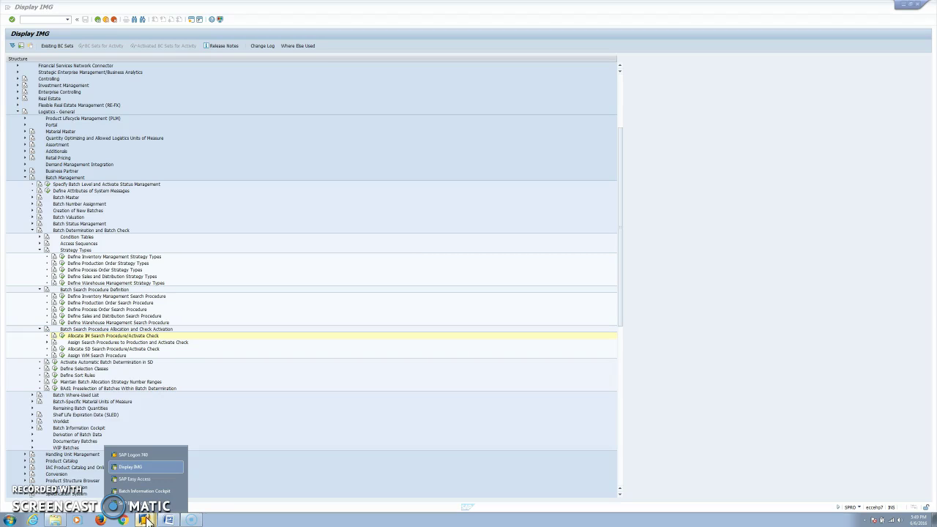
left_click(143, 490)
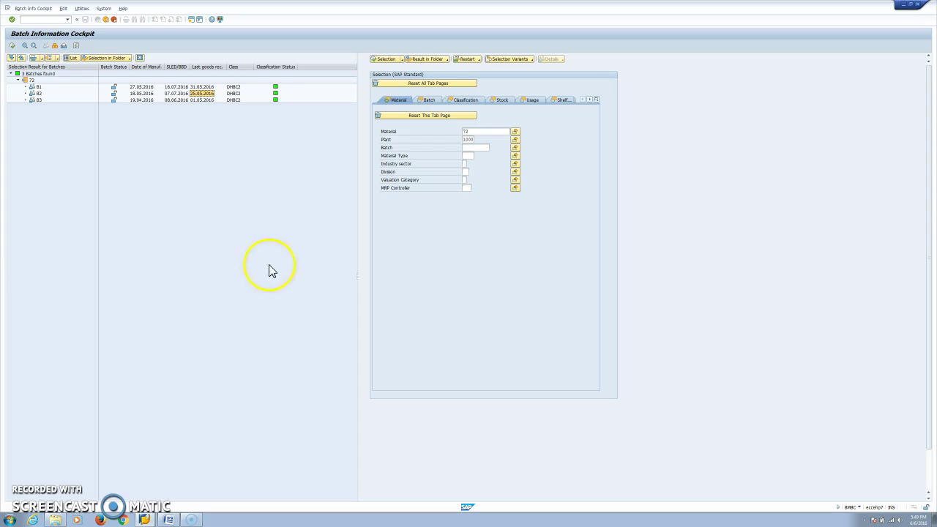
Compare last goods receipt and SLED dates of material 72's batches B1–B3 (B1 expires 16.07.2016).
left_click(31, 80)
left_click(203, 67)
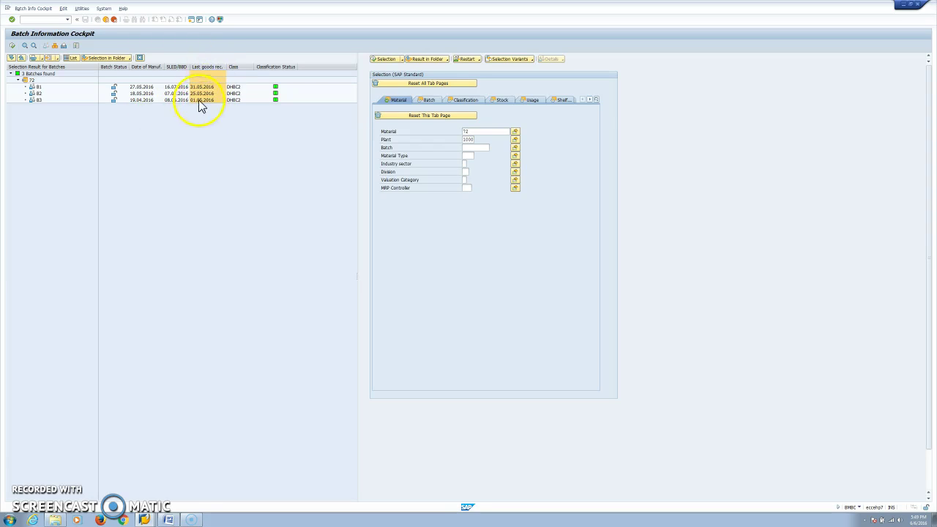
left_click(198, 100)
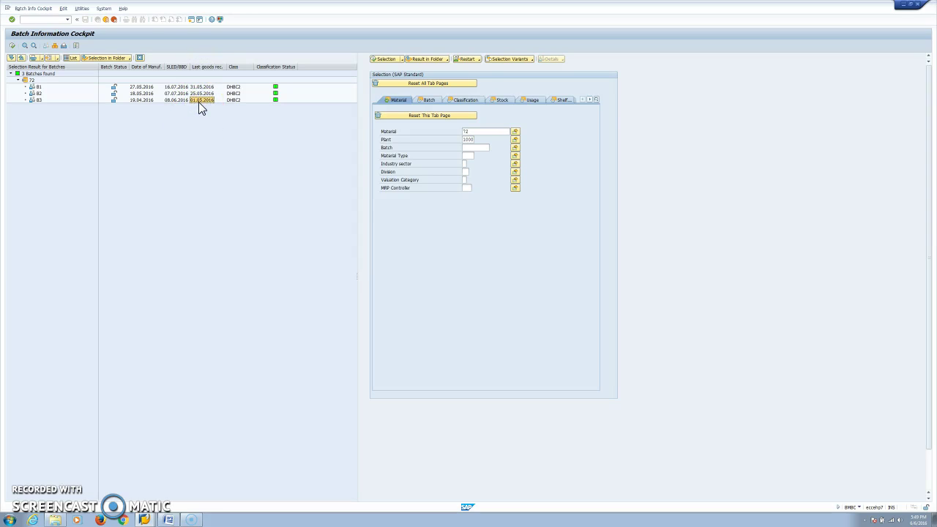
left_click(199, 94)
left_click(205, 138)
left_click(176, 86)
left_click(144, 519)
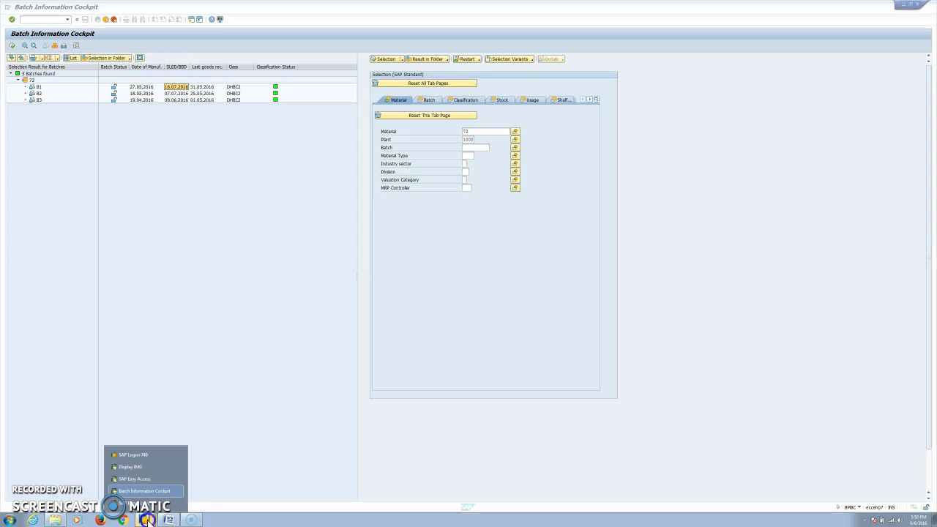
left_click(136, 480)
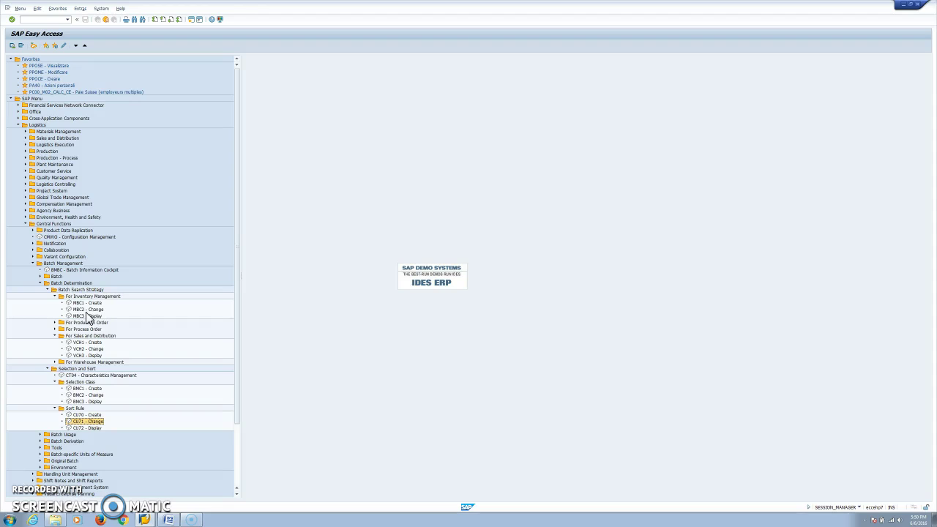
Start MBC2 and list the Plant/Material condition records for plant 1000, material 72.
double_click(87, 311)
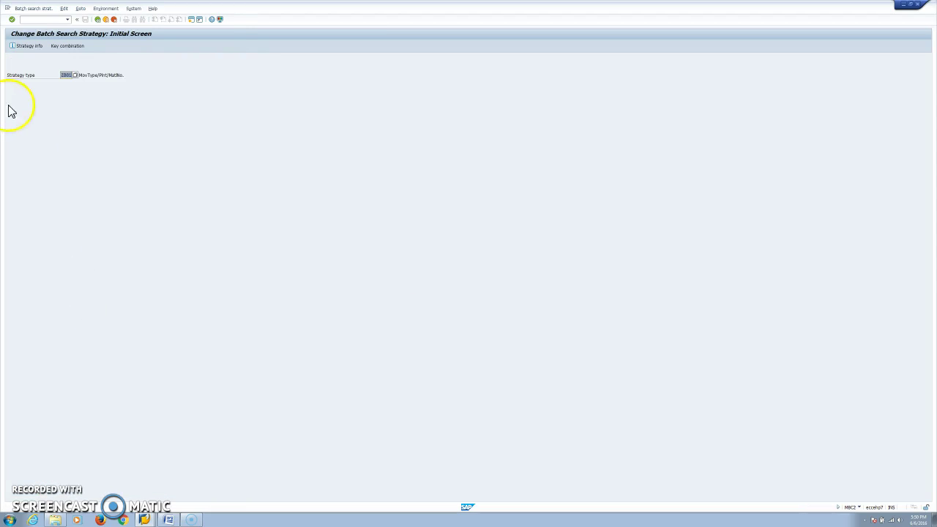
left_click(12, 20)
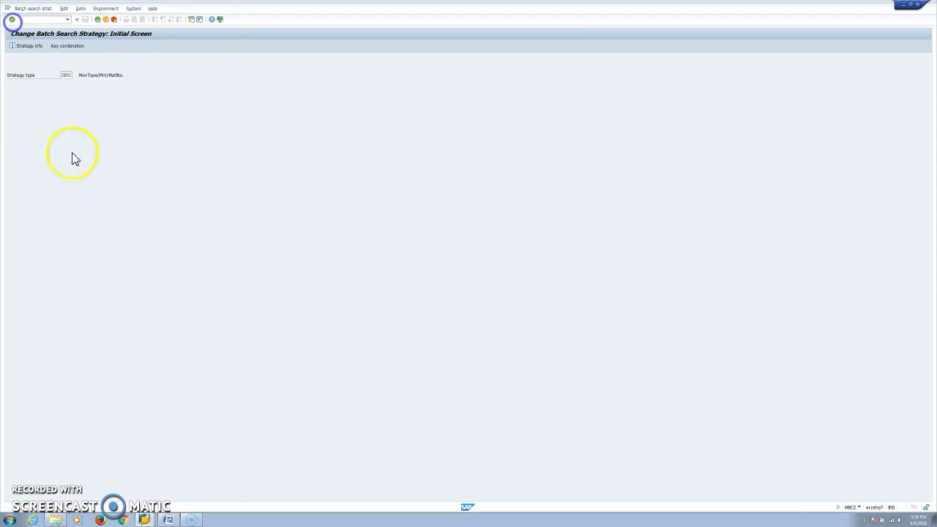
left_click(46, 126)
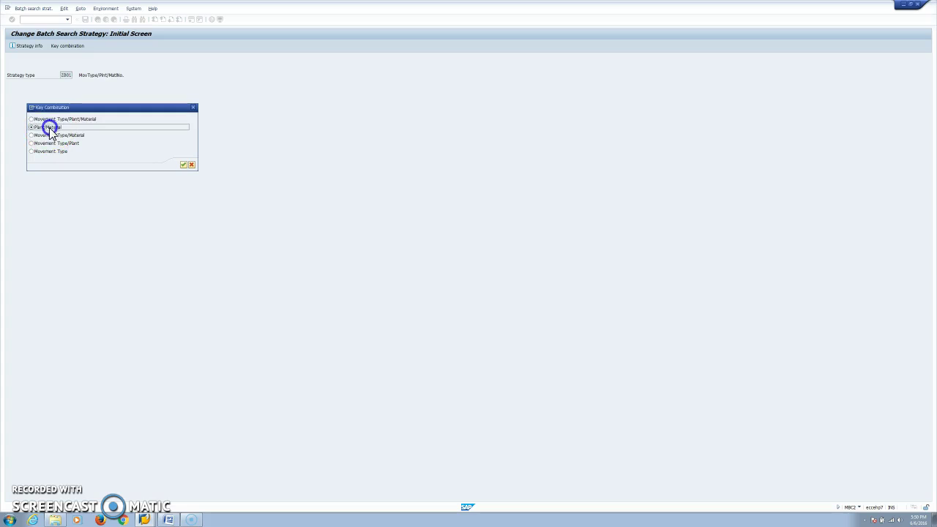
left_click(183, 165)
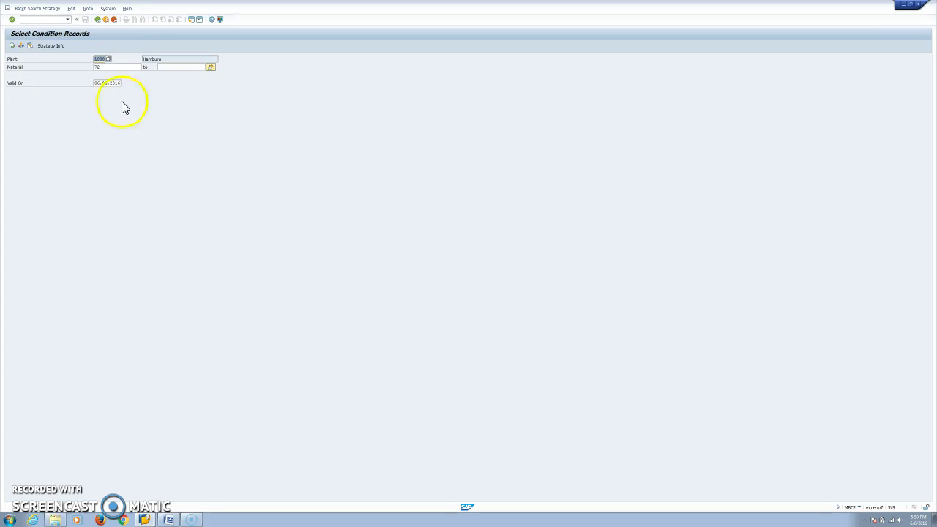
left_click(12, 46)
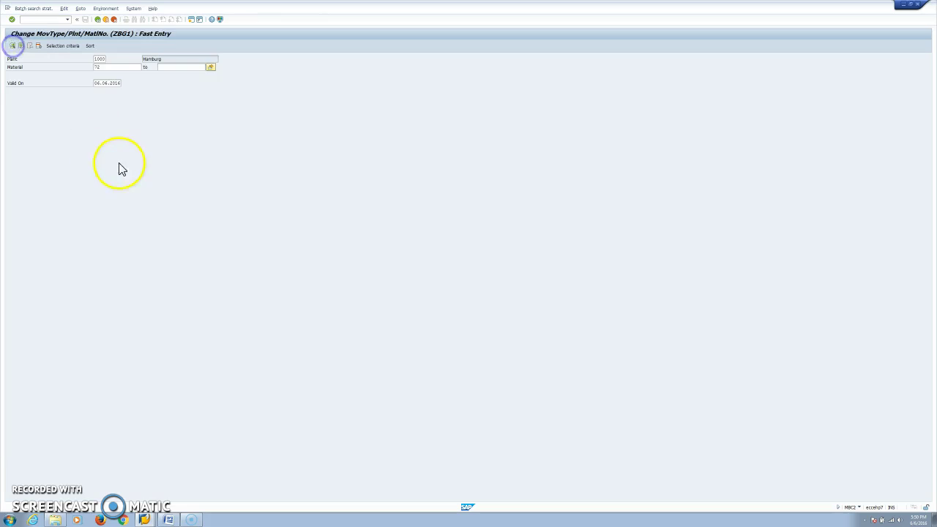
Check the material 72 record's selection criterion: remaining shelf life of at least 10 days.
left_click(113, 116)
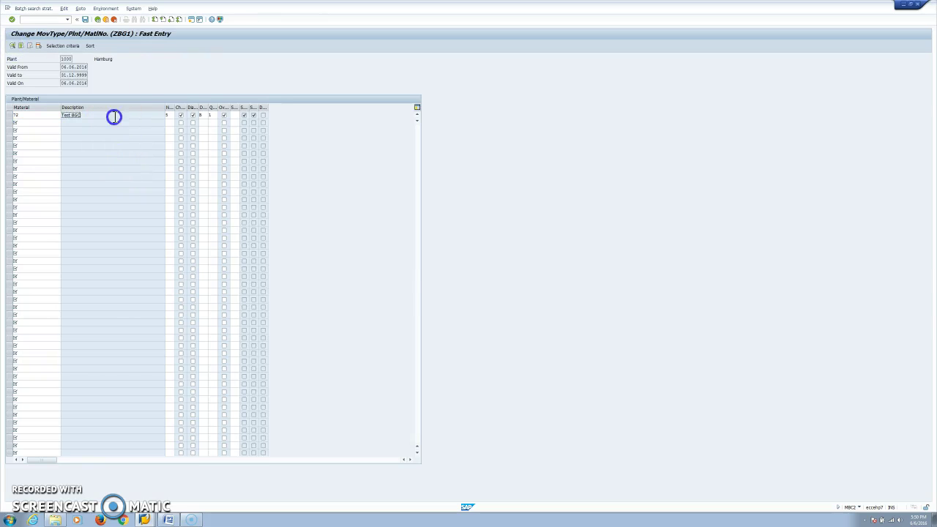
left_click(66, 46)
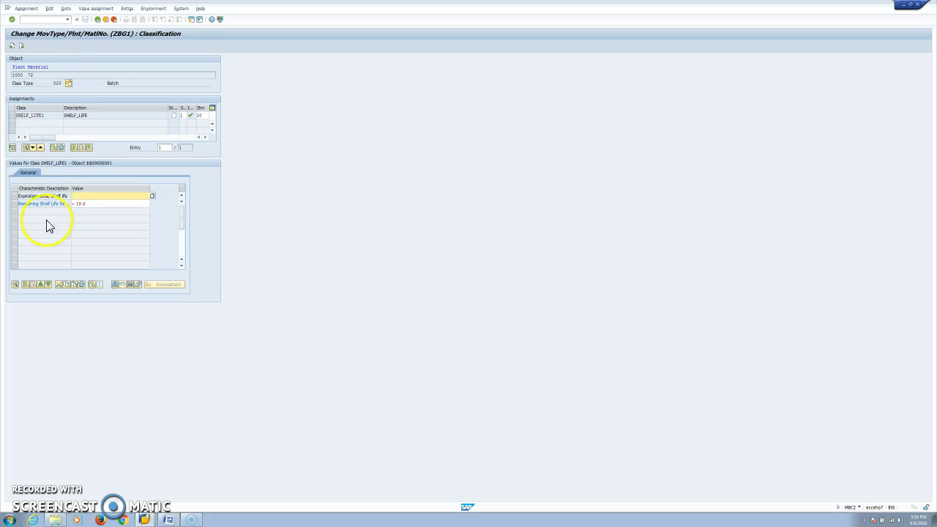
left_click(95, 203)
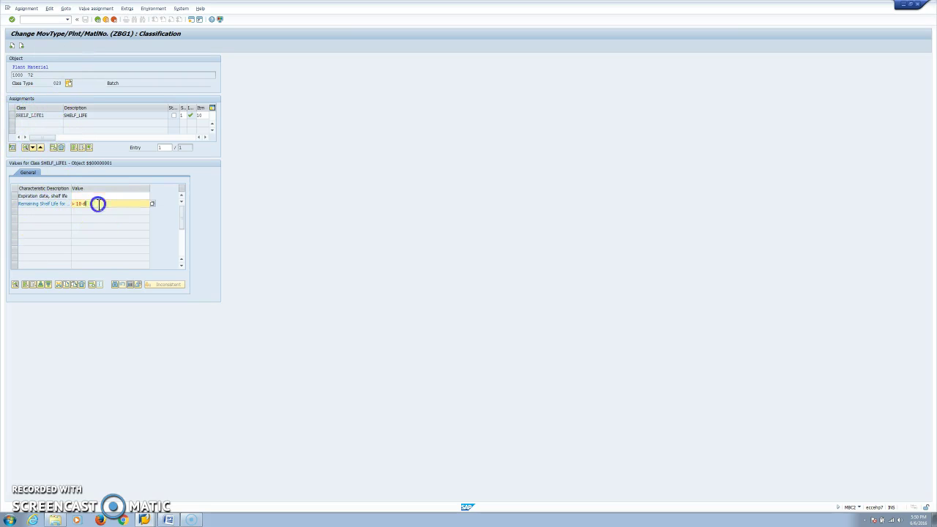
left_click(31, 209)
left_click(97, 19)
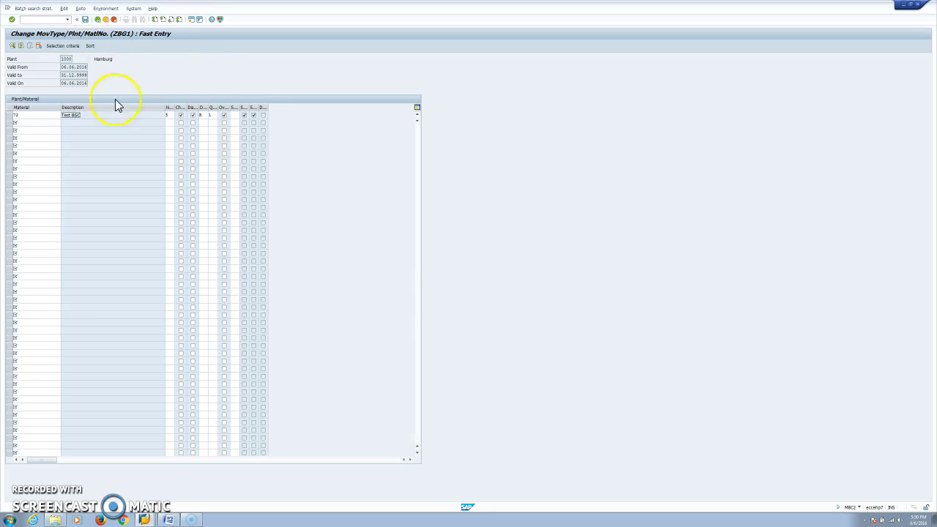
Verify sort rule ZLWEDTASC sorts ascending by last goods receipt date, then leave without saving.
left_click(90, 45)
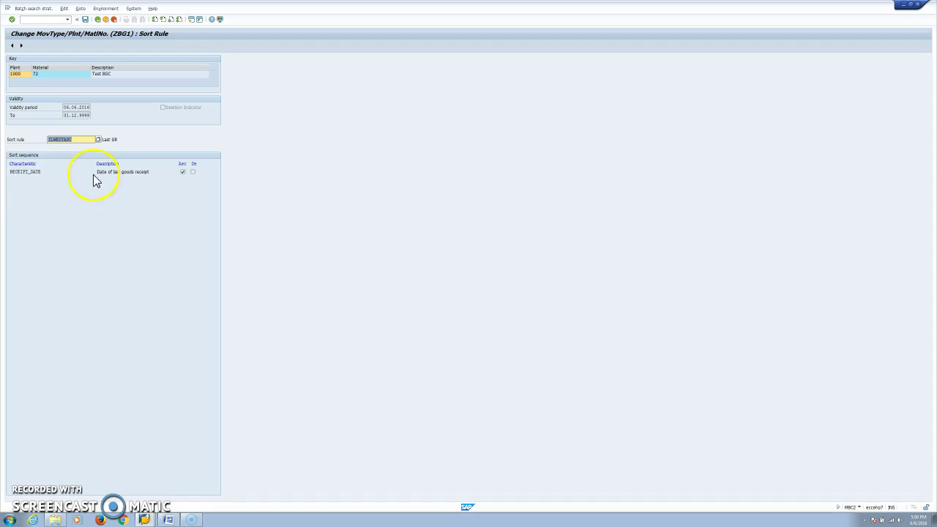
left_click(183, 172)
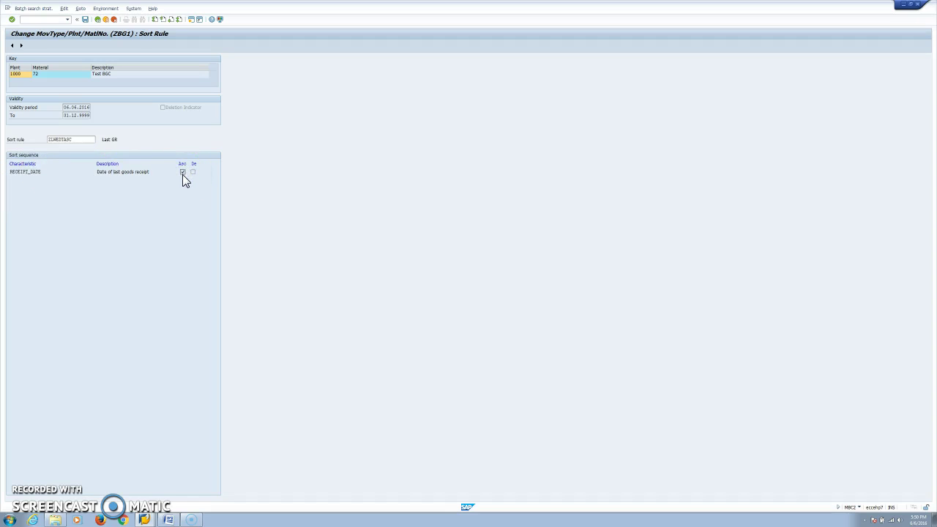
left_click(98, 19)
left_click(97, 19)
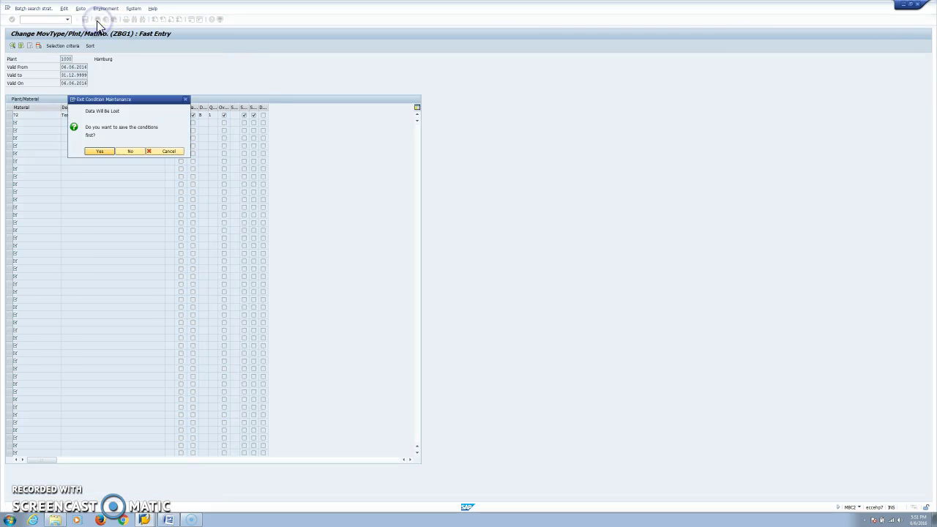
left_click(131, 150)
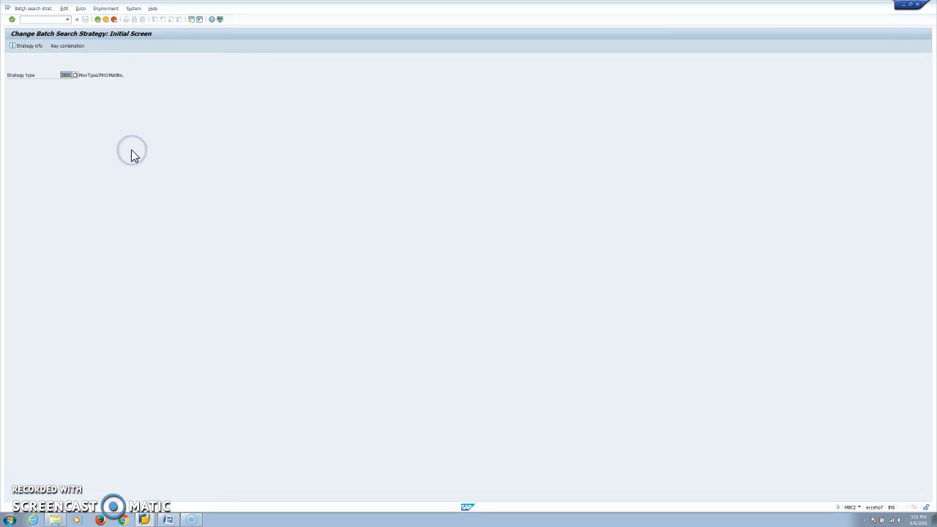
Switch to the SAP Easy Access window, ready to enter a transaction code.
mouse_move(145, 521)
left_click(125, 502)
left_click(55, 19)
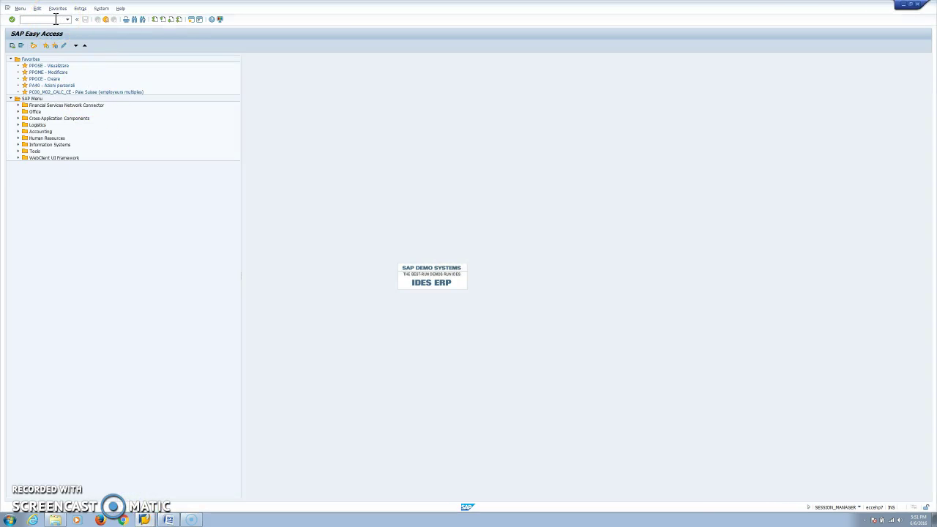
Start a MIGO goods issue item for material Test BGC with quantity 30 EA.
type("migo")
key("Return")
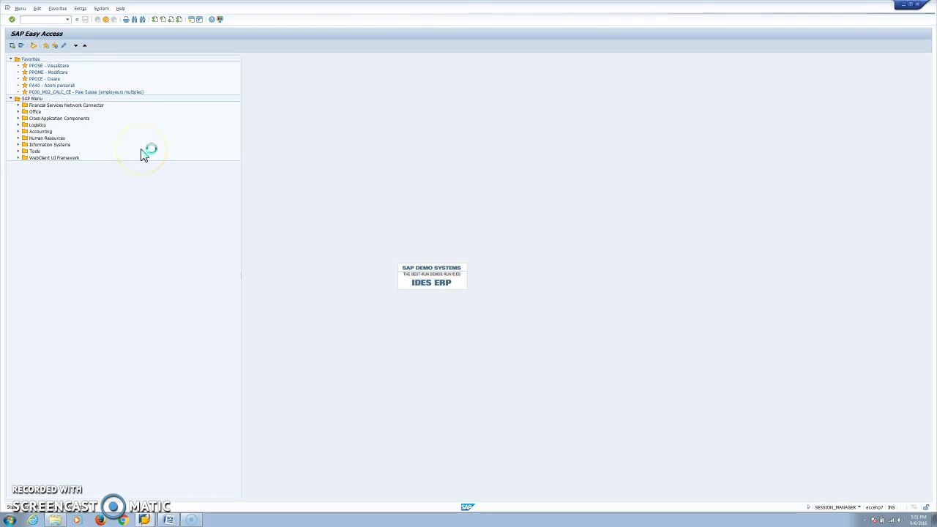
left_click(89, 407)
left_click(136, 422)
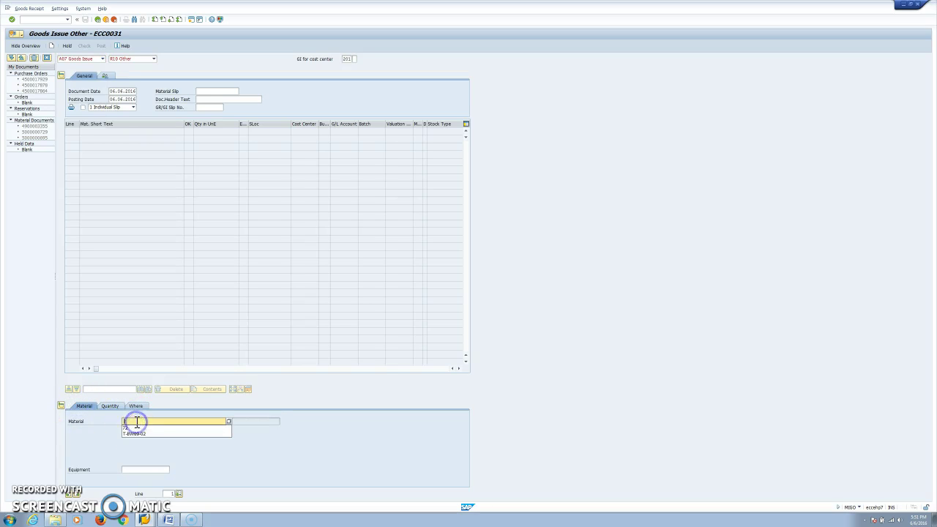
left_click(109, 405)
left_click(142, 422)
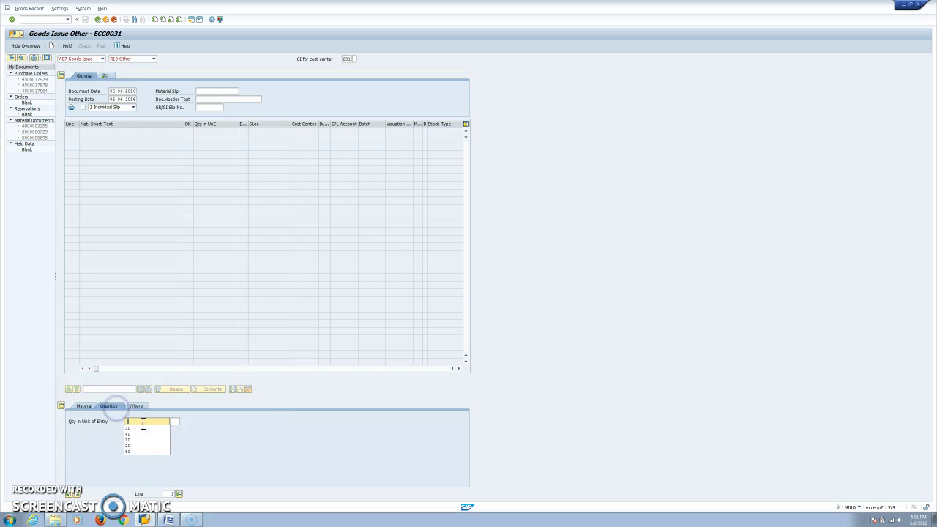
Set plant 1000 and storage location 0001 on the item, then run batch determination.
left_click(137, 406)
left_click(131, 437)
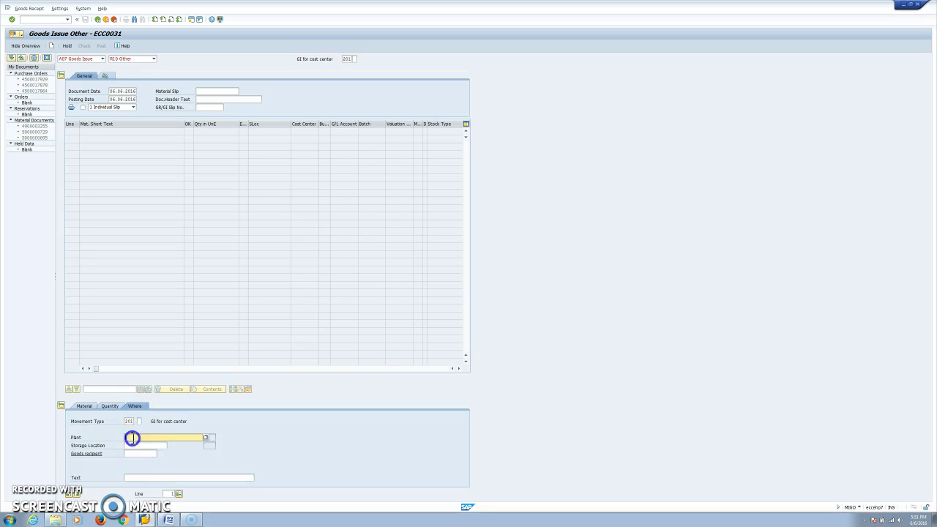
left_click(131, 443)
left_click(131, 444)
left_click(136, 452)
key("Return")
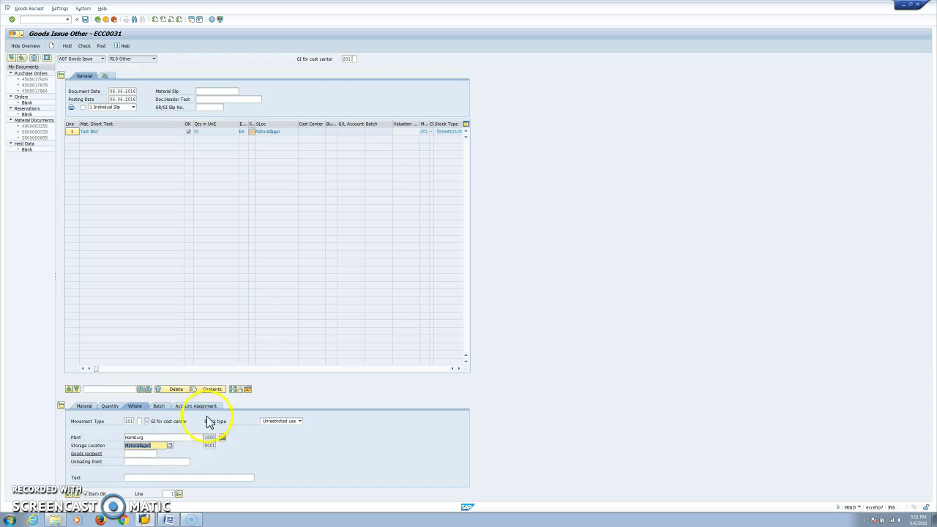
left_click(248, 389)
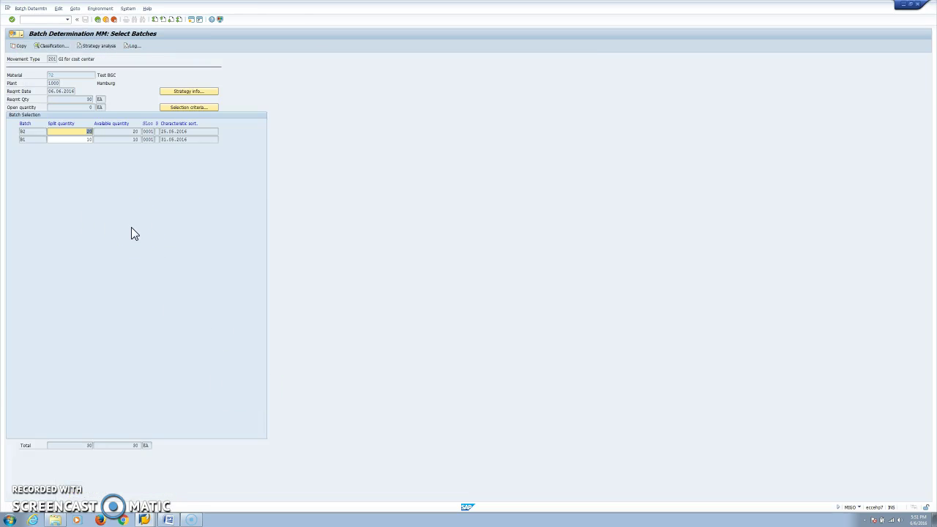
left_click(210, 132)
left_click(48, 46)
left_click(214, 67)
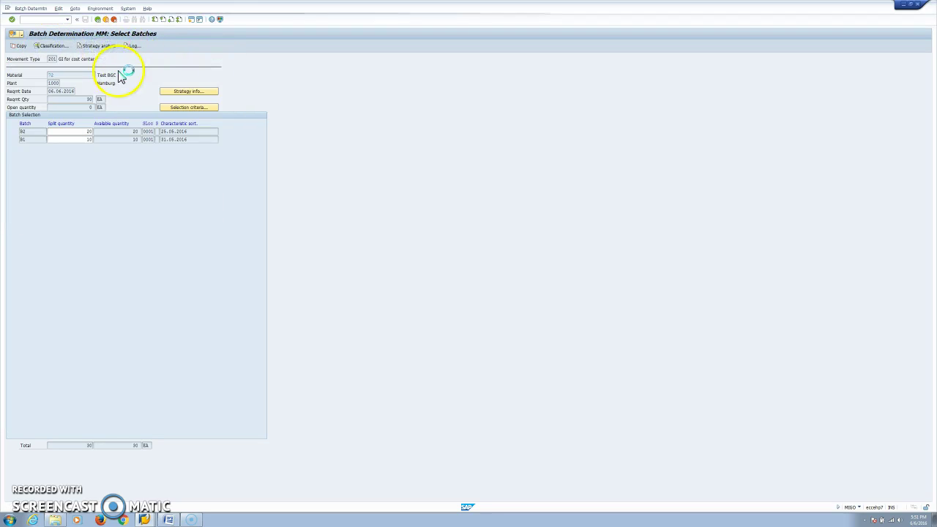
left_click(18, 74)
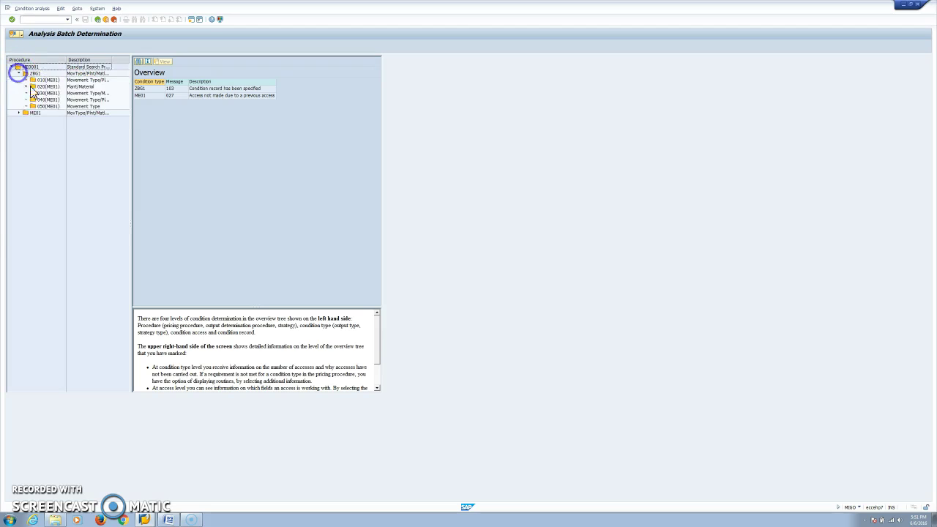
left_click(34, 73)
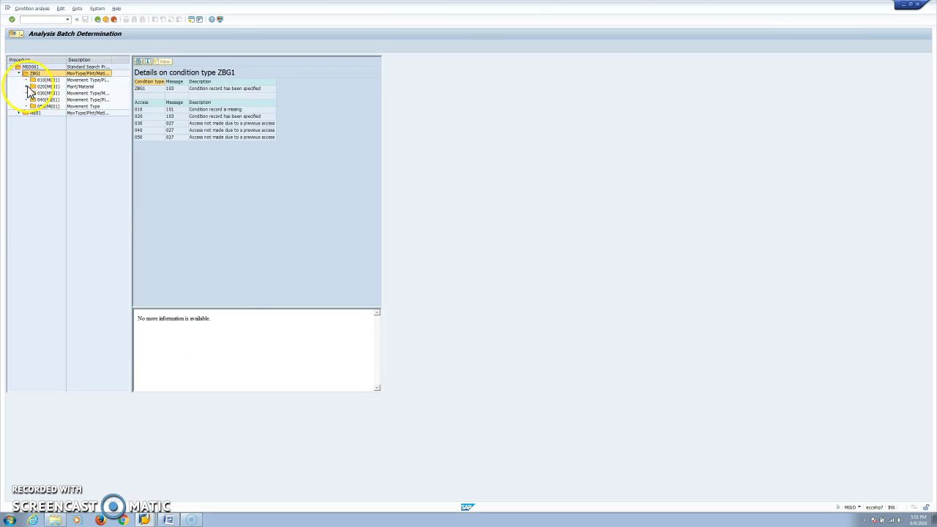
left_click(27, 88)
left_click(47, 86)
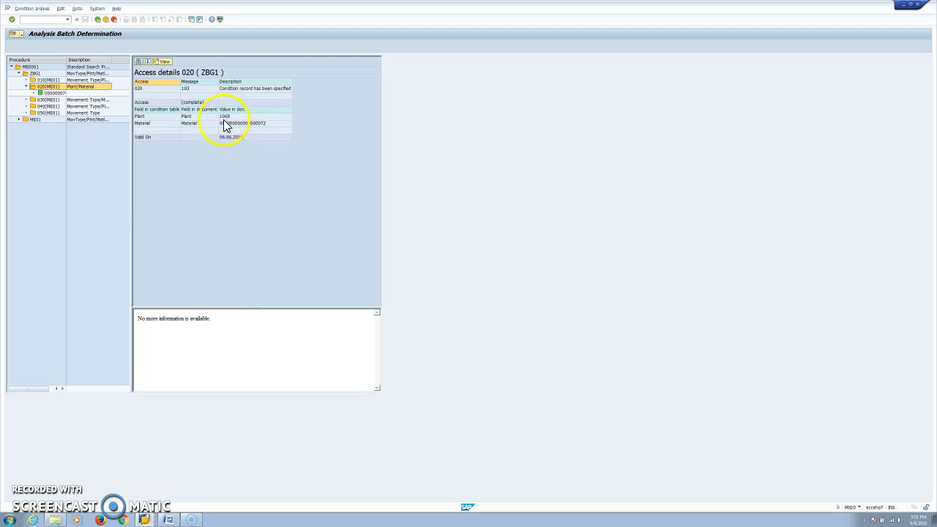
left_click(98, 20)
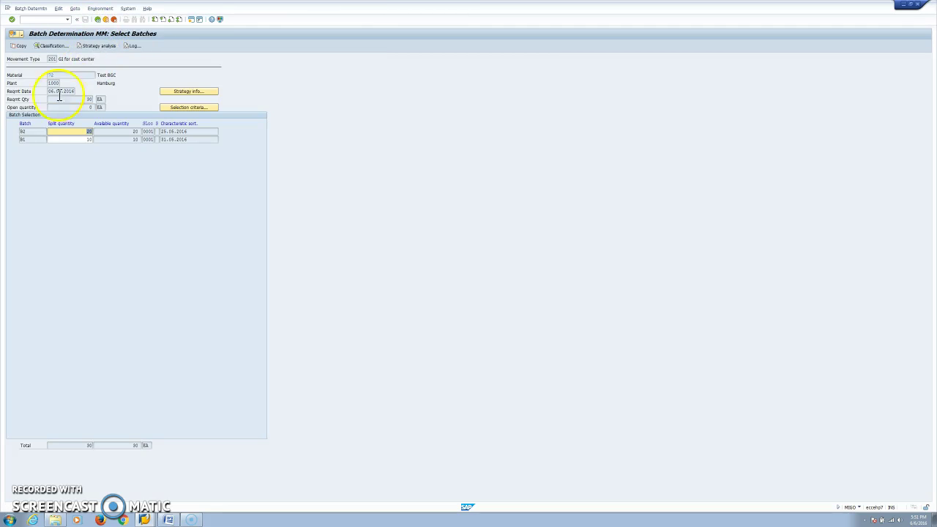
View the classification of batch B2 in the proposal, then close it.
left_click(28, 138)
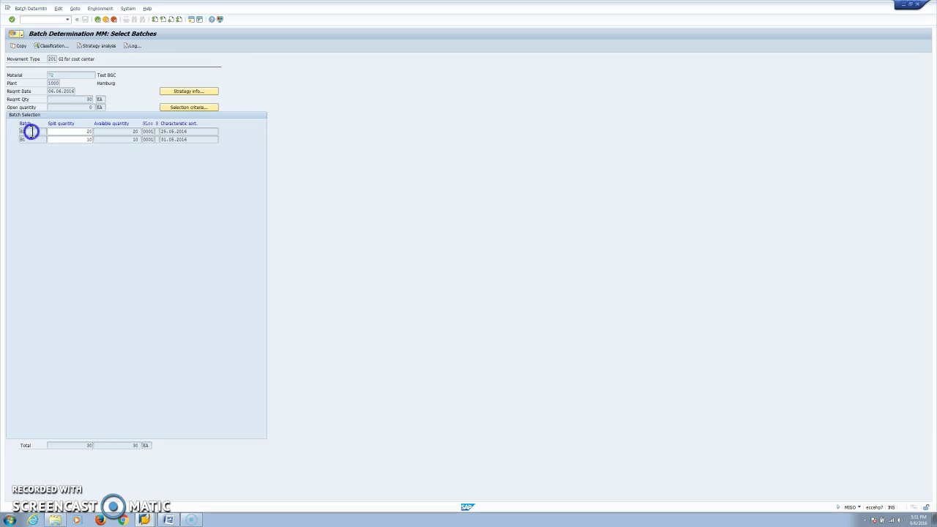
left_click(53, 45)
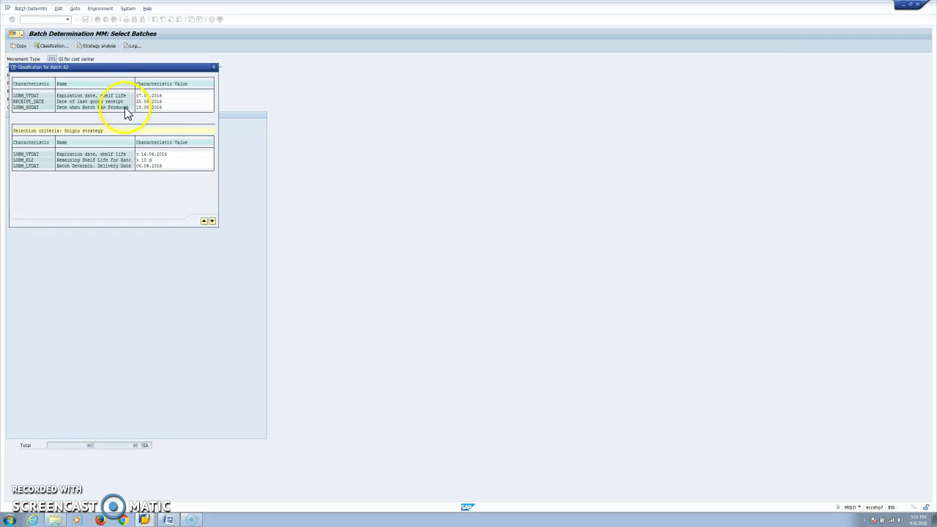
left_click(214, 69)
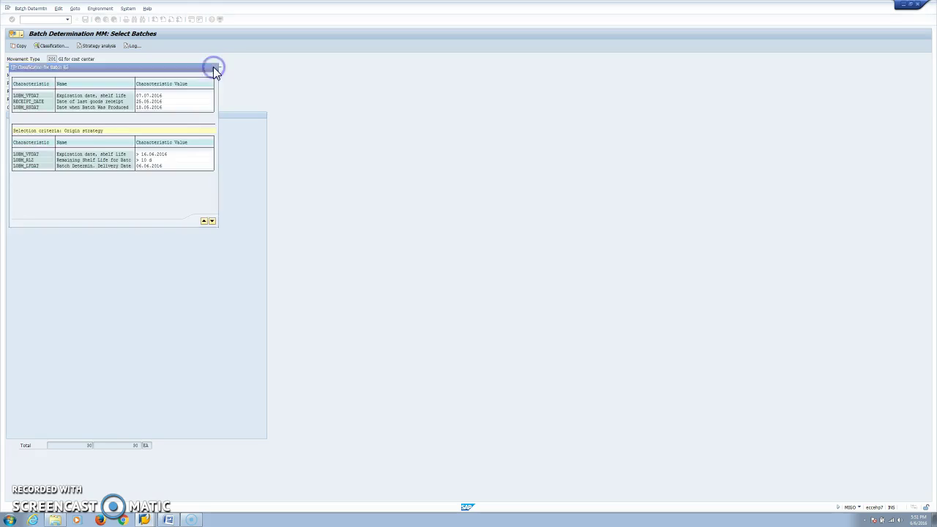
Open the batch selection log, expand it to full detail and move it beside the batch list.
left_click(136, 46)
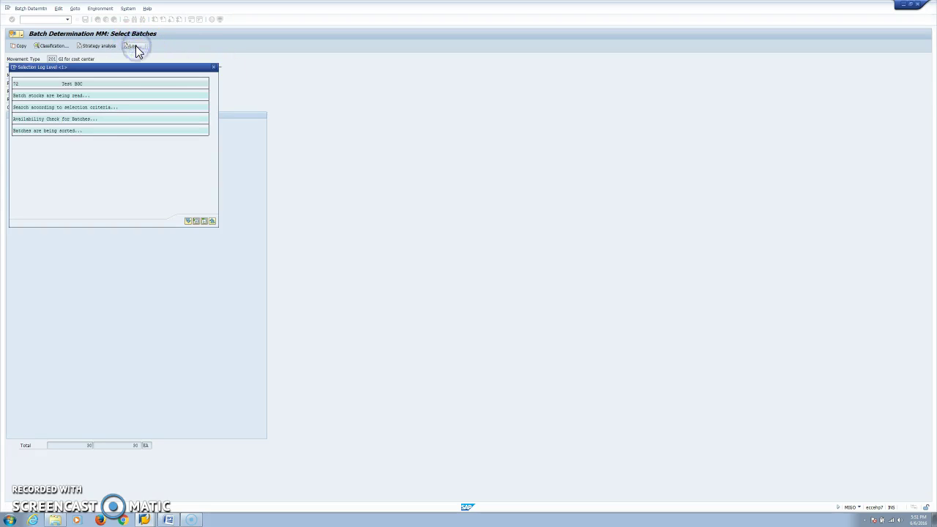
left_click(188, 221)
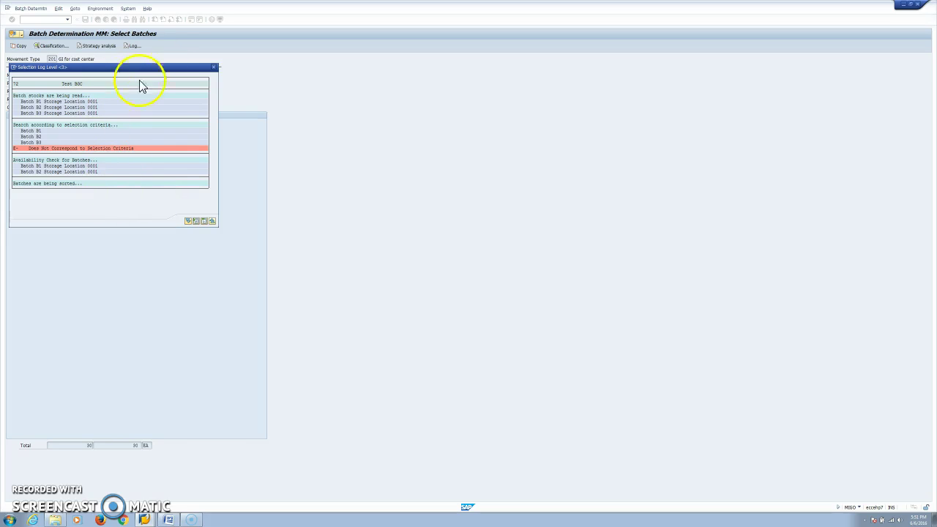
left_click_drag(133, 68, 411, 57)
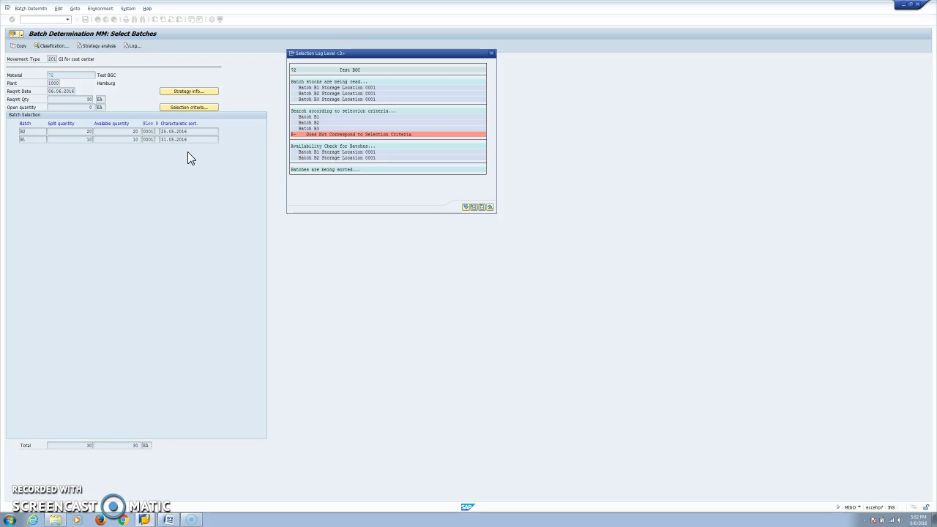
left_click(106, 145)
left_click(144, 519)
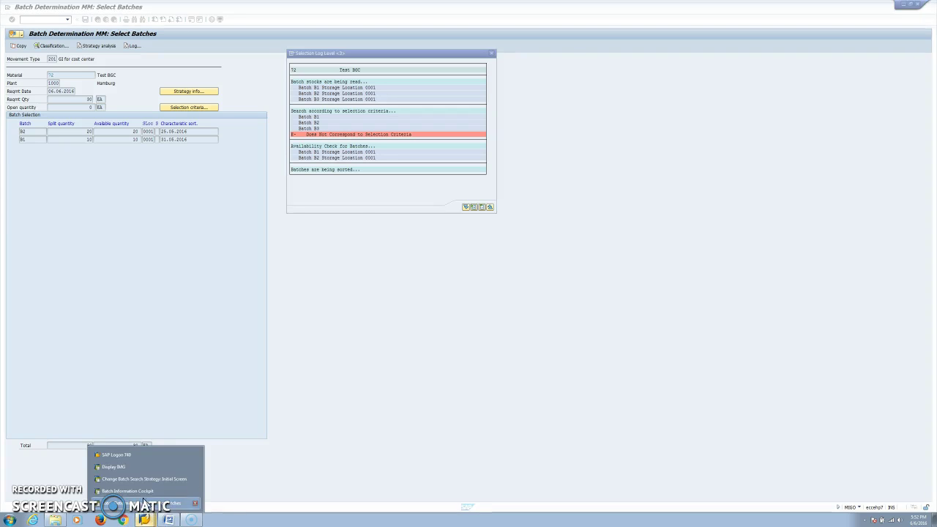
left_click(135, 490)
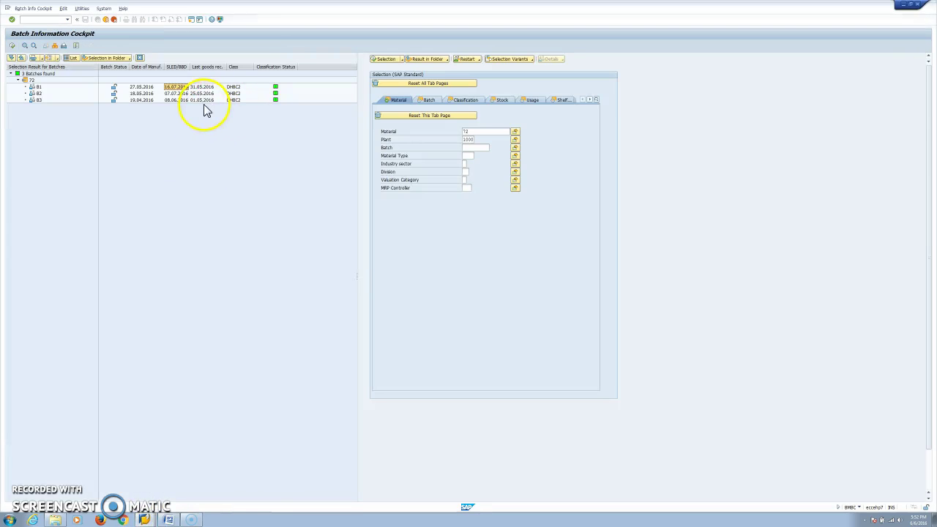
left_click(201, 107)
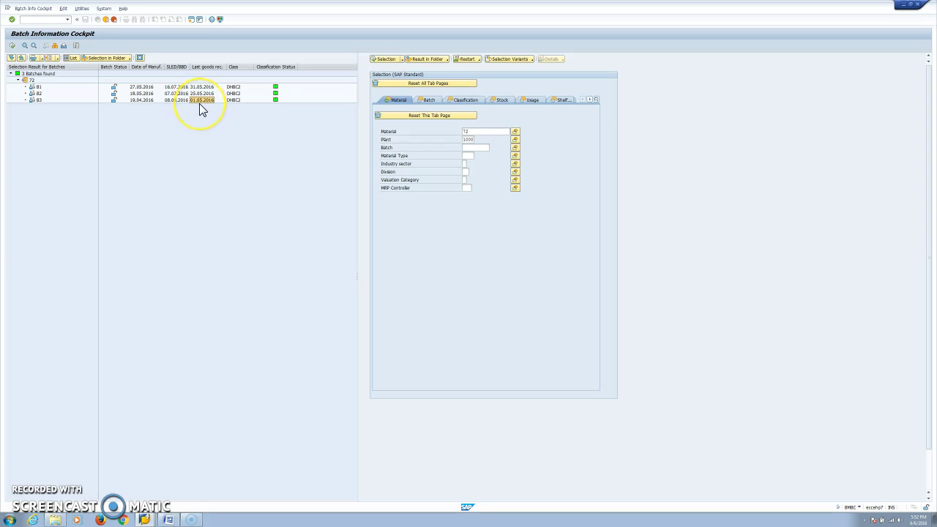
left_click(192, 100)
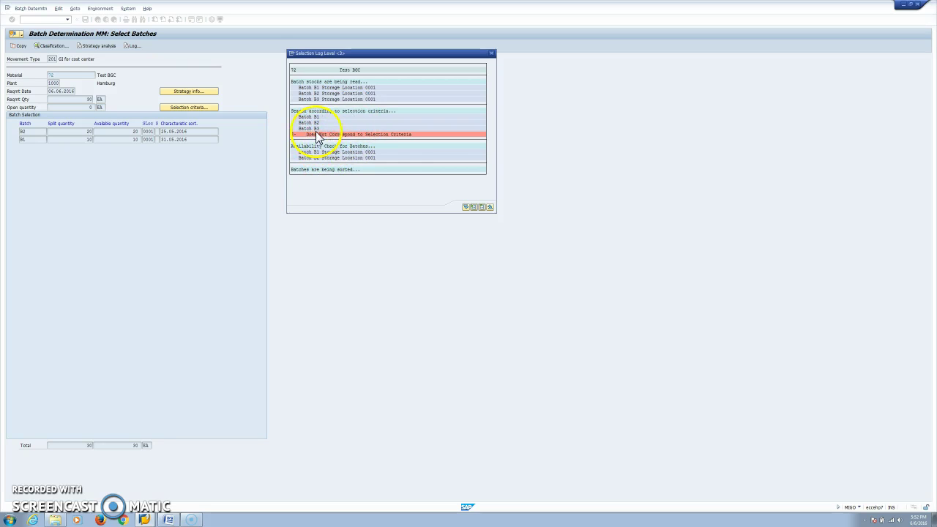
Check batch B3's failing entry, close the selection log, and show batch B2's classification values.
left_click(342, 139)
left_click(491, 53)
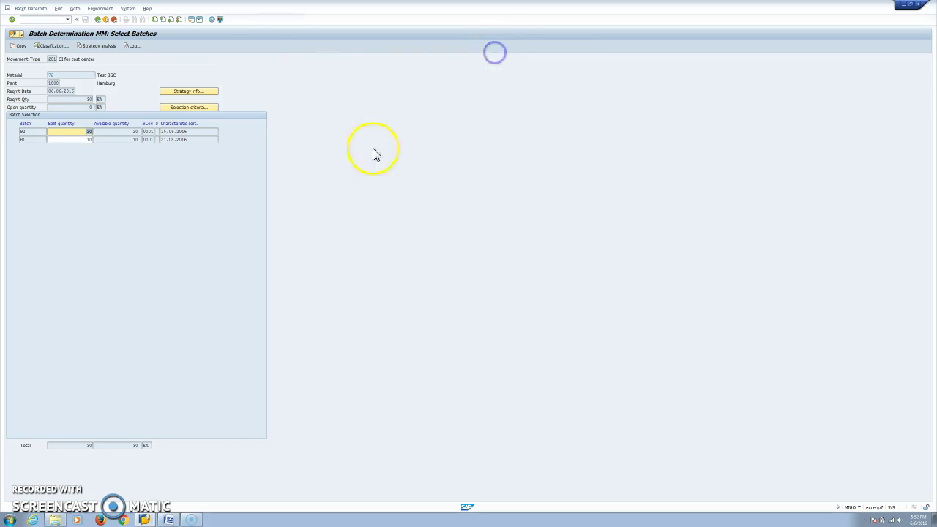
right_click(146, 519)
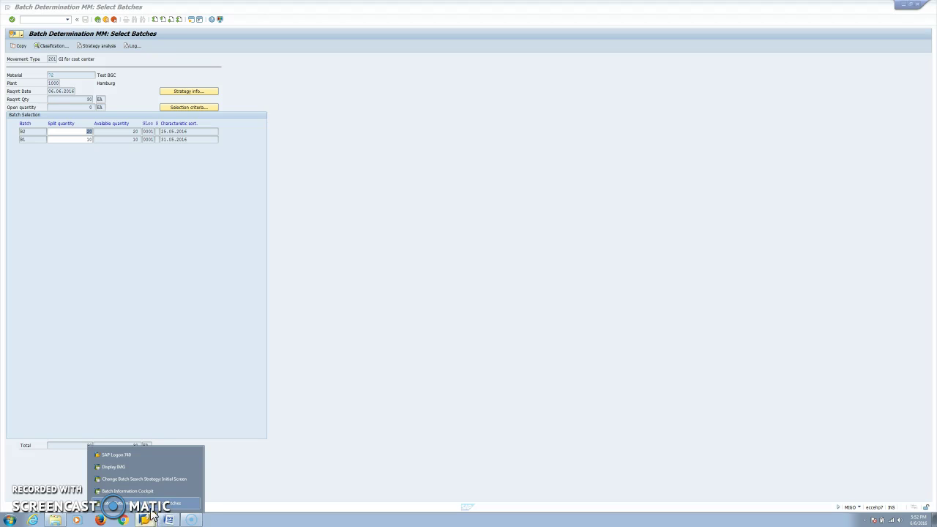
left_click(24, 131)
left_click(48, 46)
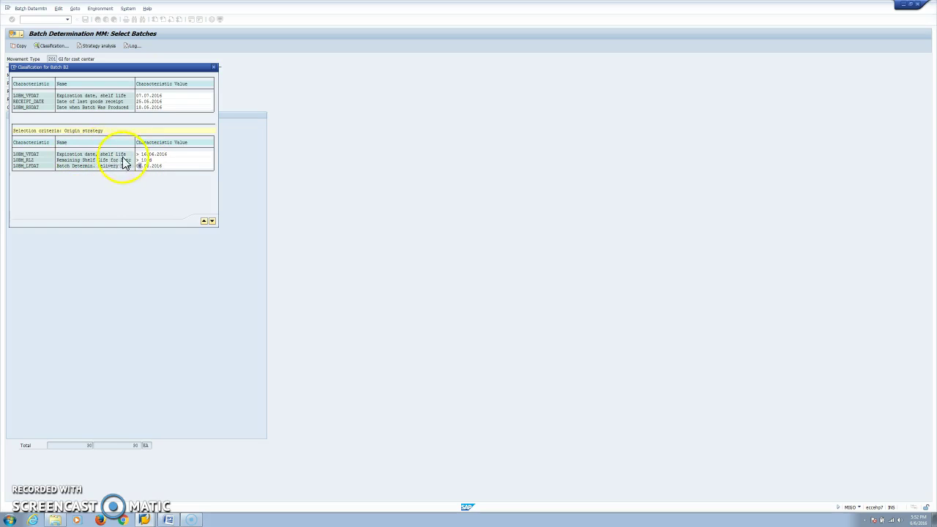
Switch to the Batch Information Cockpit window listing batches B1, B2 and B3.
left_click(156, 155)
mouse_move(144, 520)
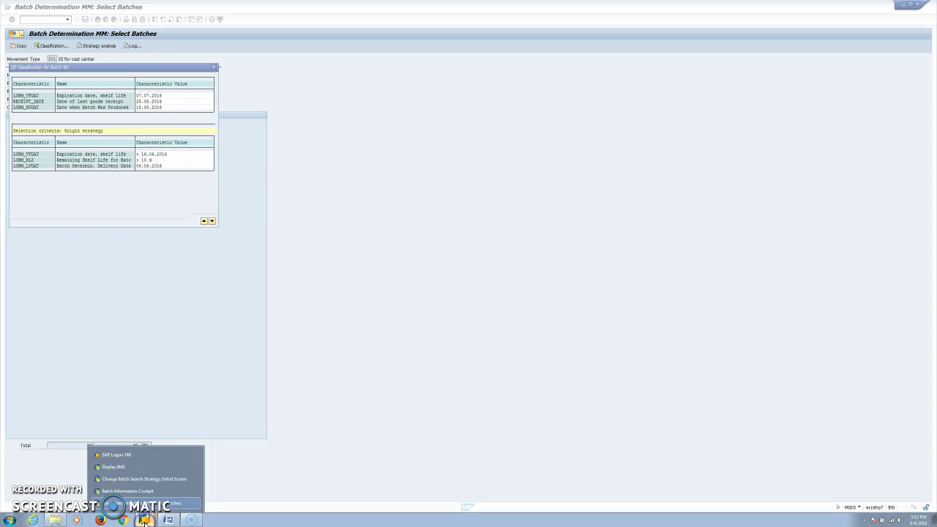
left_click(128, 490)
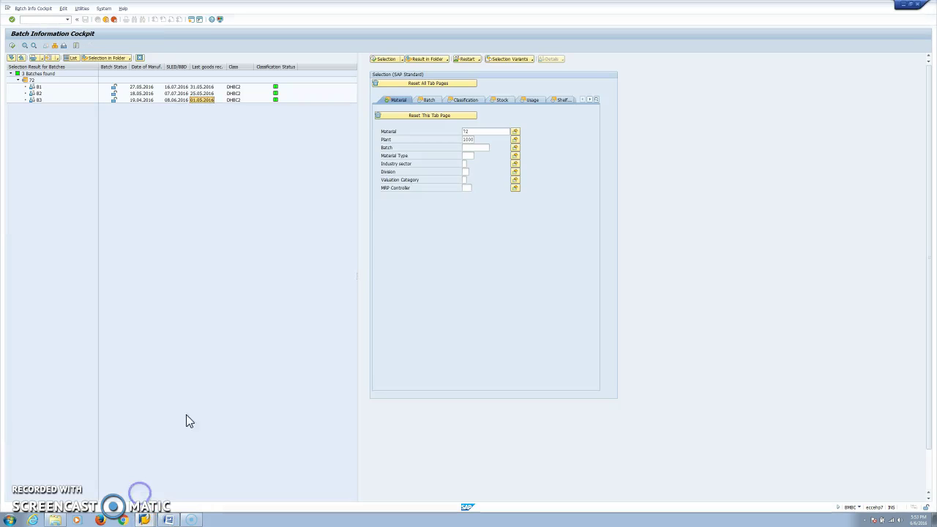
left_click(175, 102)
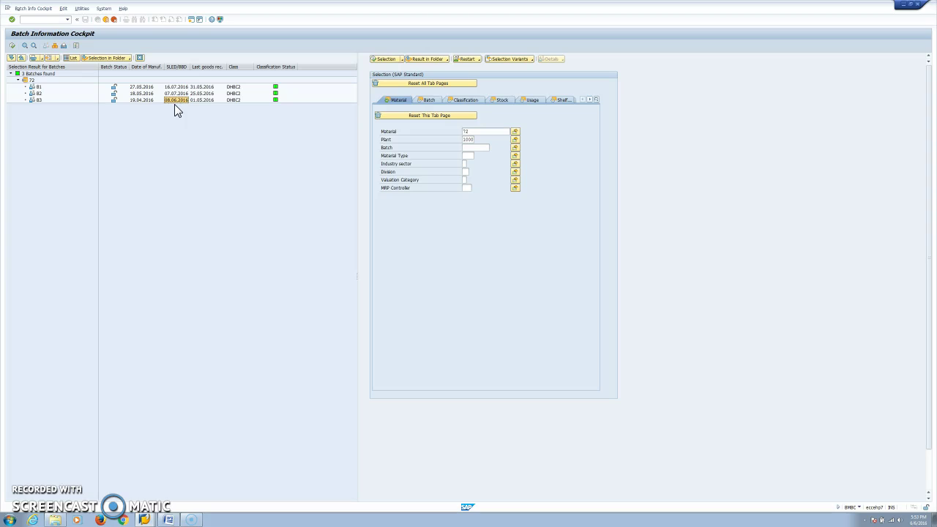
left_click(175, 103)
left_click(144, 519)
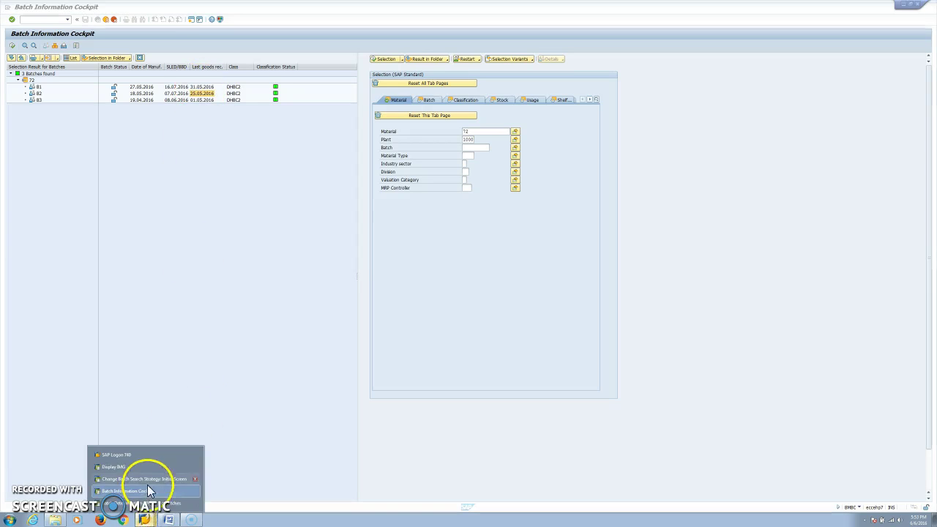
Close B2's classification, check the strategy details, and exit batch determination without copying batches.
left_click(146, 502)
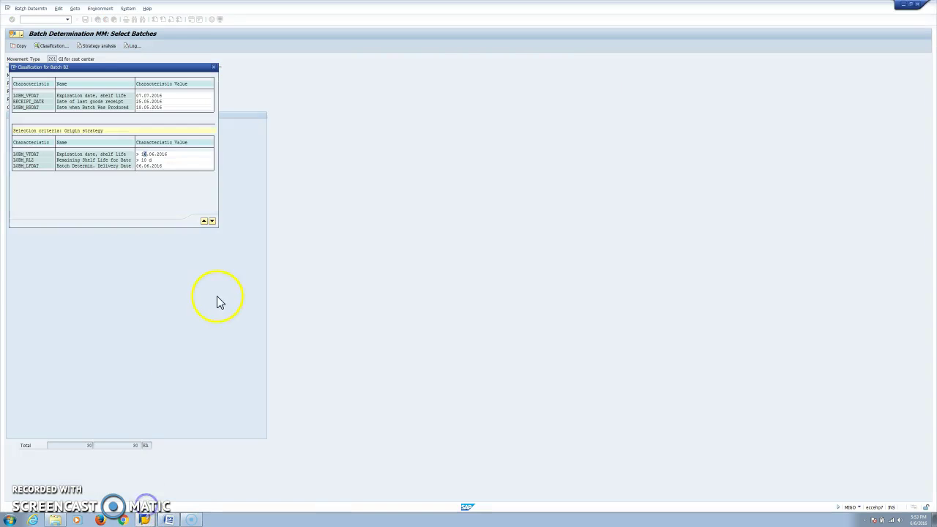
left_click(214, 67)
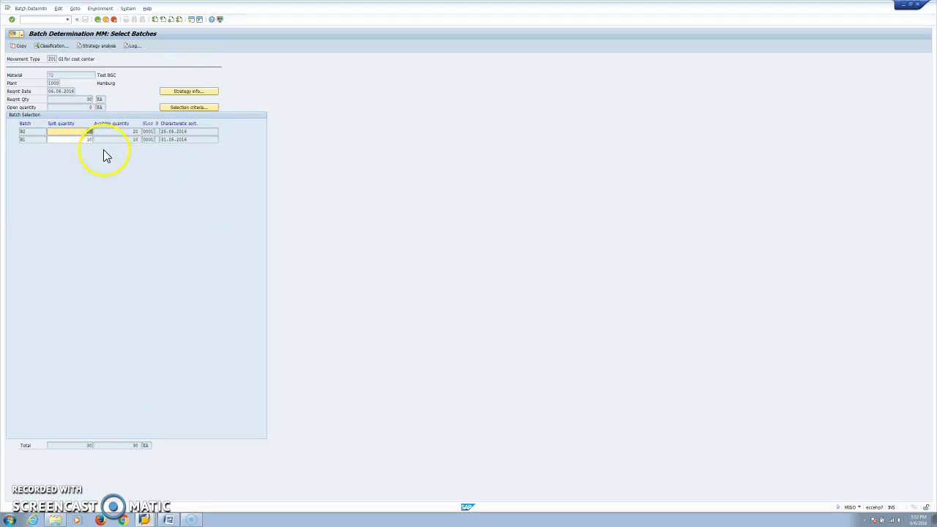
left_click(194, 97)
left_click_drag(169, 66, 486, 66)
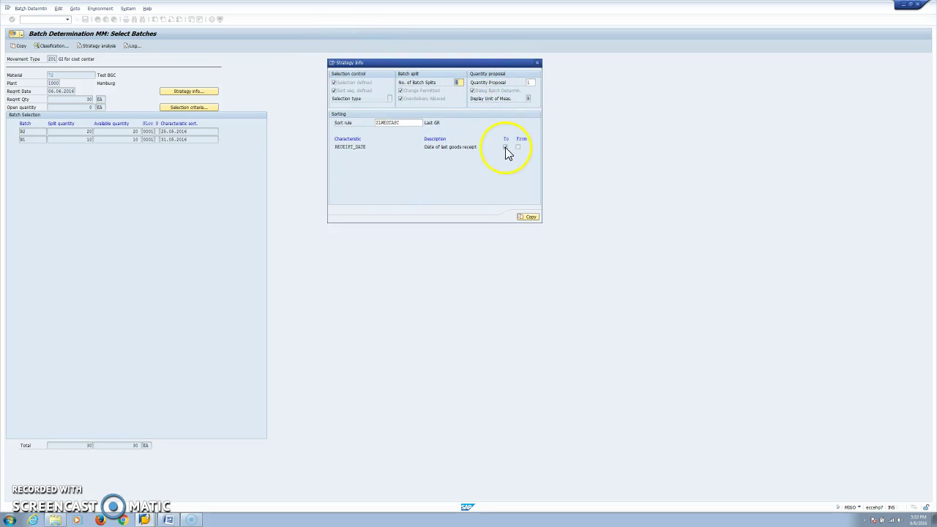
left_click(537, 64)
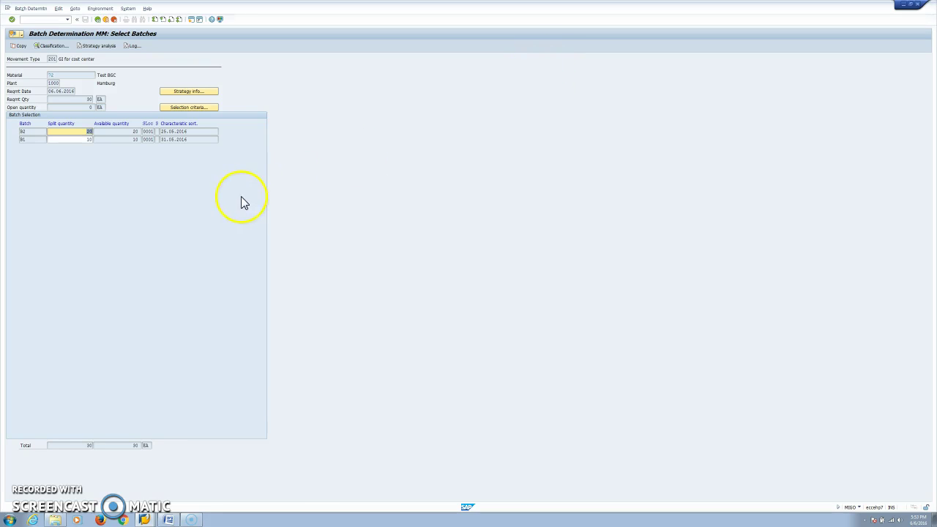
left_click(98, 20)
left_click(130, 135)
Cancel leaving the goods issue and return to the SAP Easy Access menu from the strategy window.
left_click(107, 19)
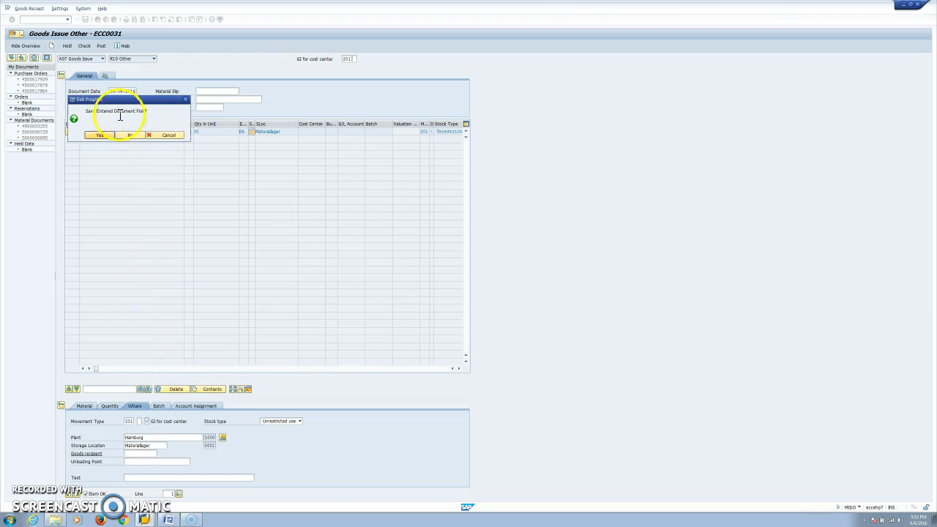
left_click(168, 135)
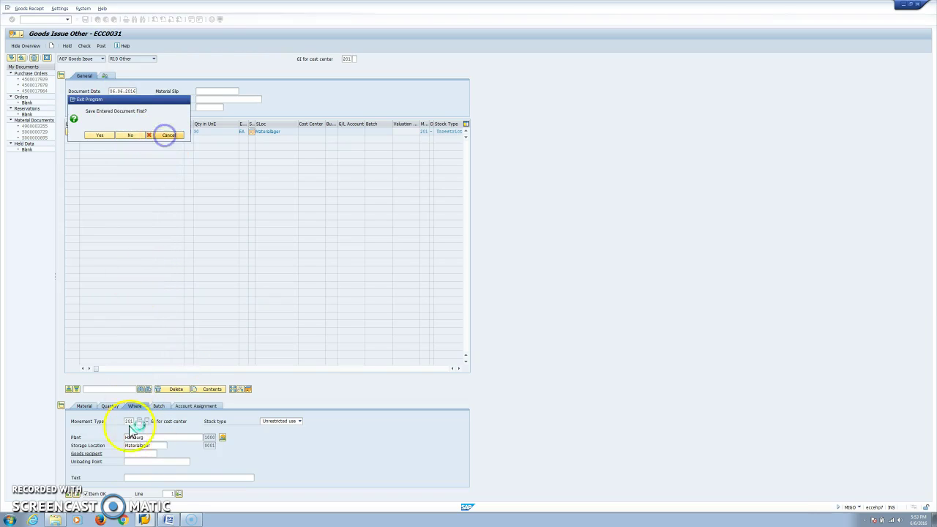
left_click(144, 519)
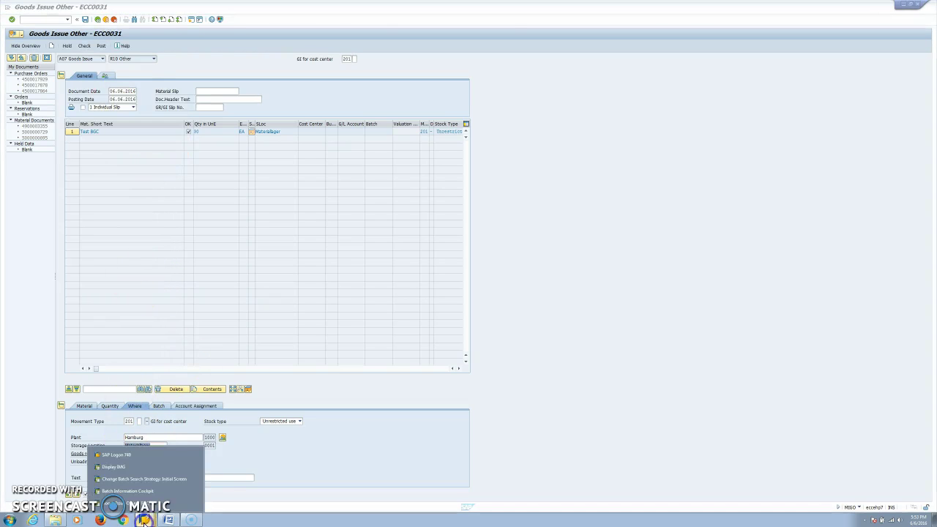
left_click(132, 479)
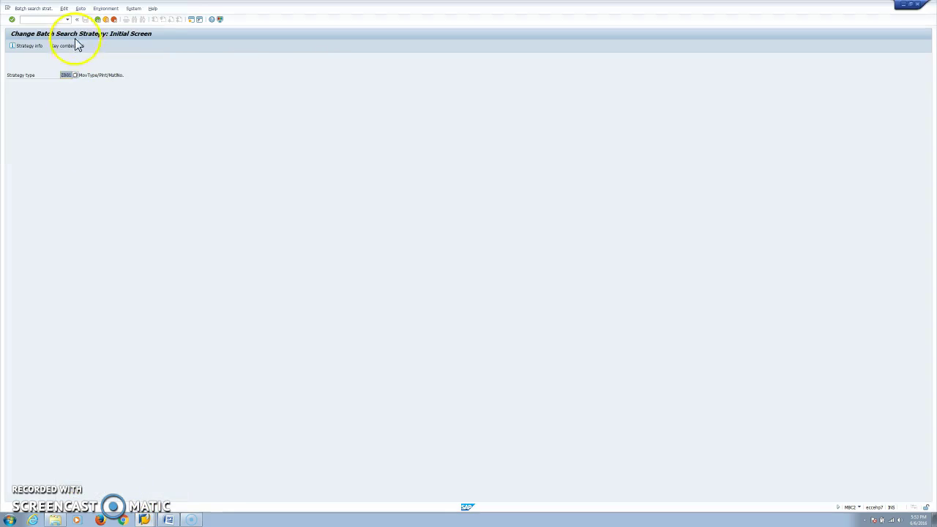
left_click(98, 19)
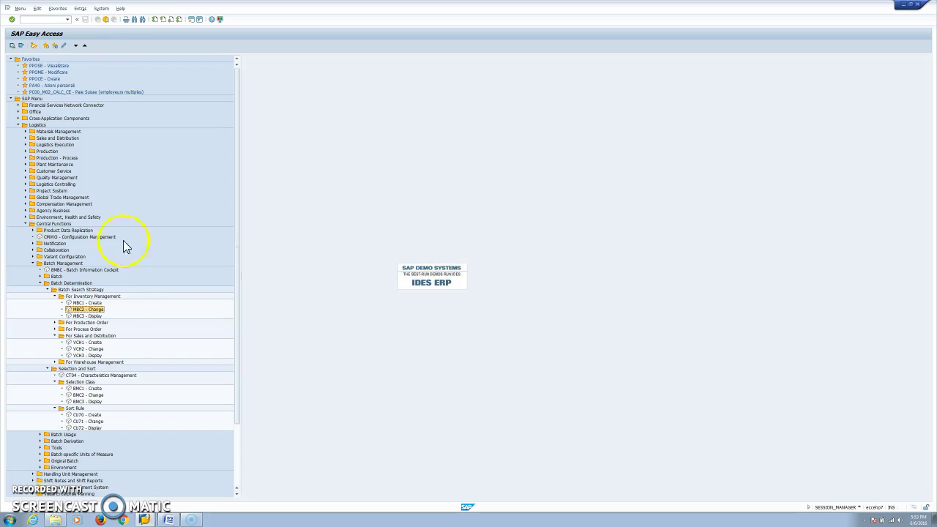
In CU71, make sort rule ZLWEDTASC sort RECEIPT_DATE descending, save, and return to the goods issue.
double_click(98, 421)
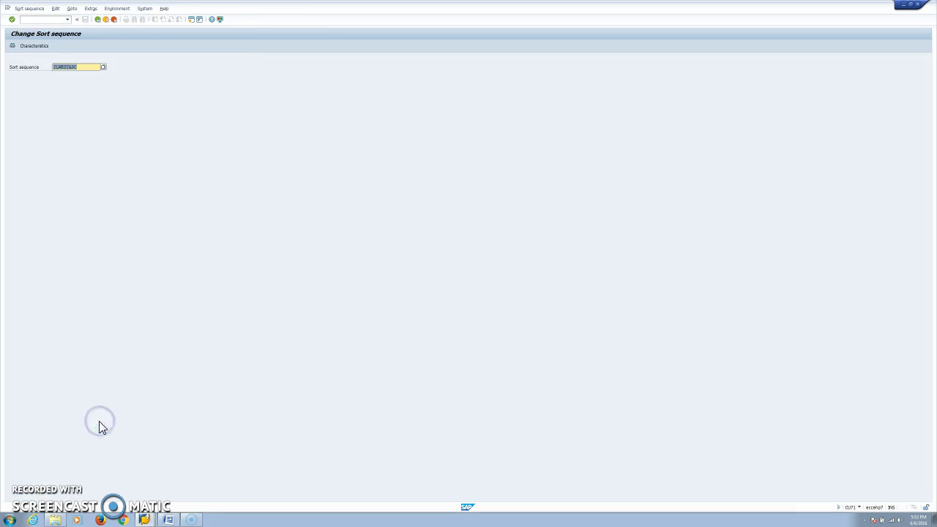
left_click(154, 199)
key("Return")
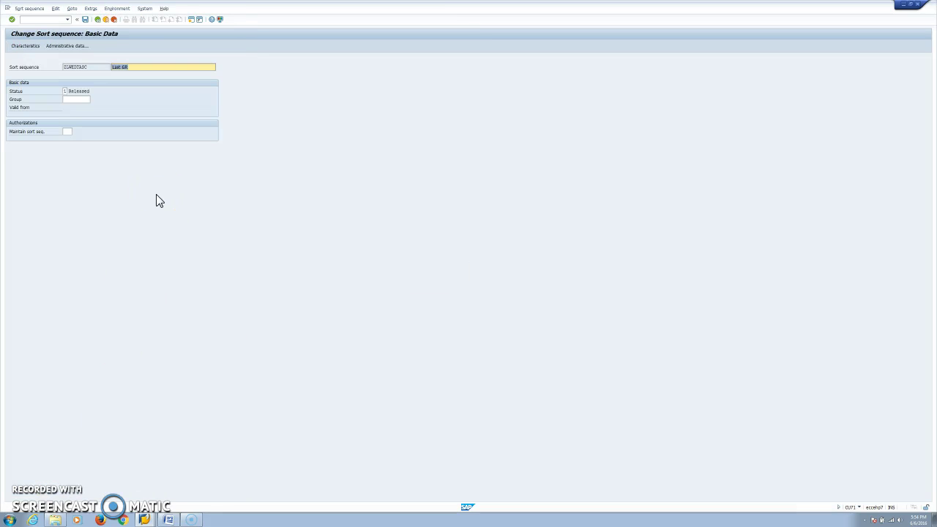
left_click(31, 46)
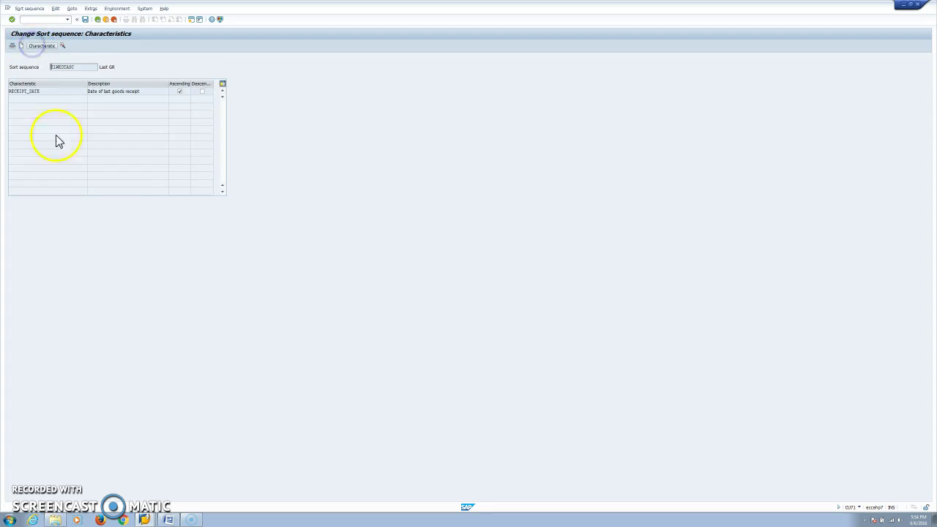
left_click(201, 92)
left_click(180, 92)
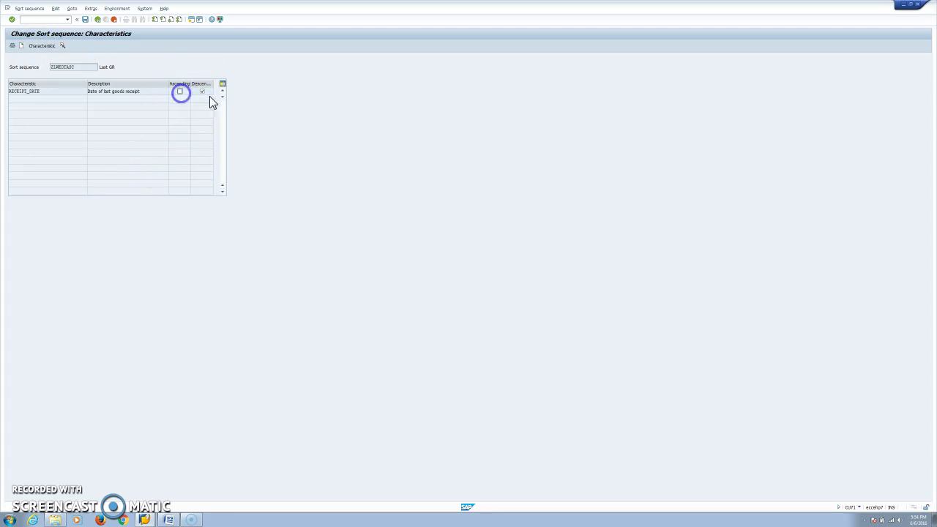
left_click(85, 19)
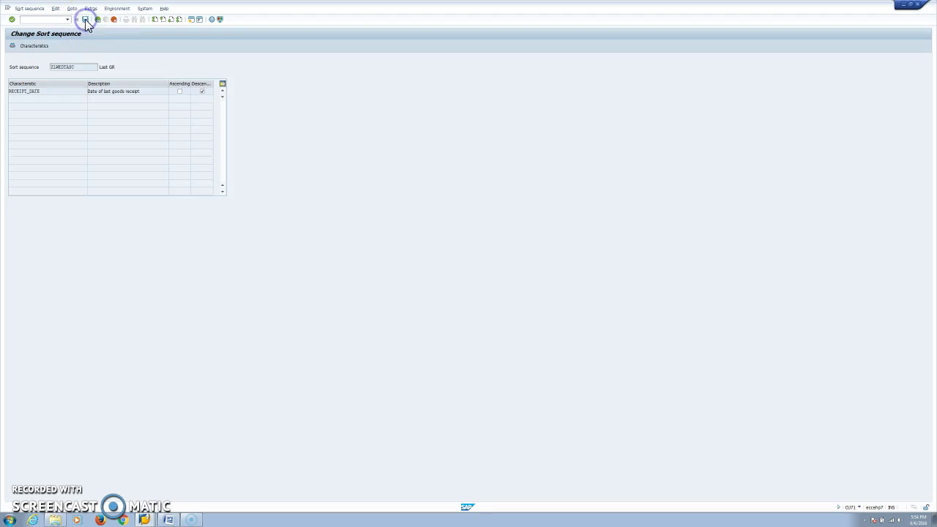
left_click(146, 519)
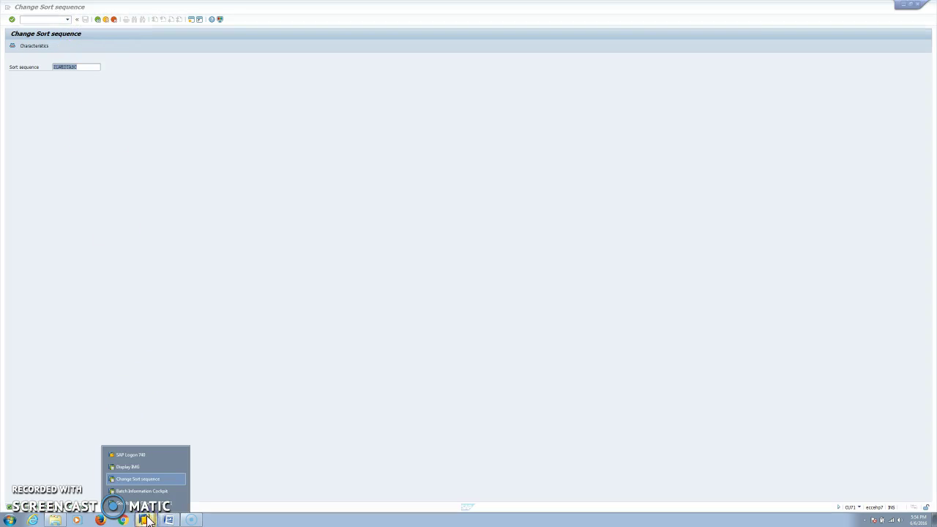
left_click(143, 502)
Reset the goods issue document and fill in plant 1000 and storage location 0001.
left_click(38, 19)
type("/")
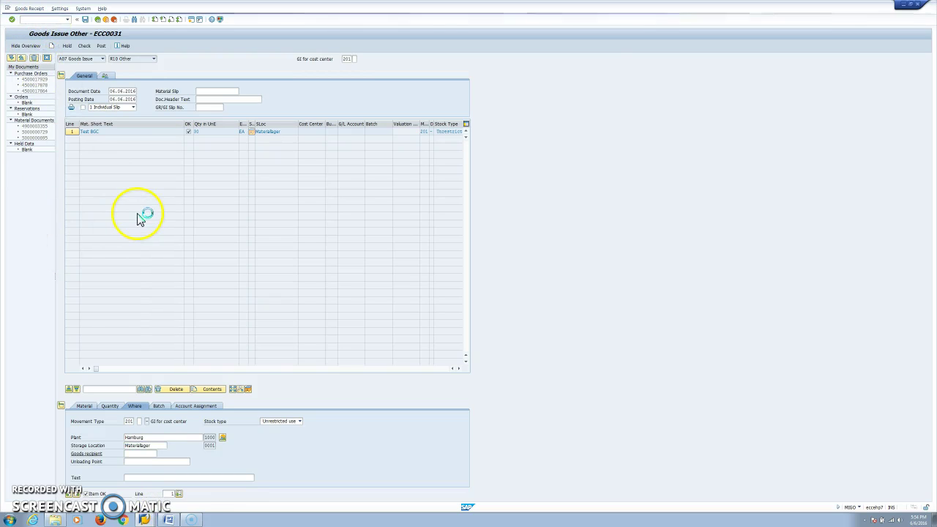
left_click(128, 437)
left_click(130, 444)
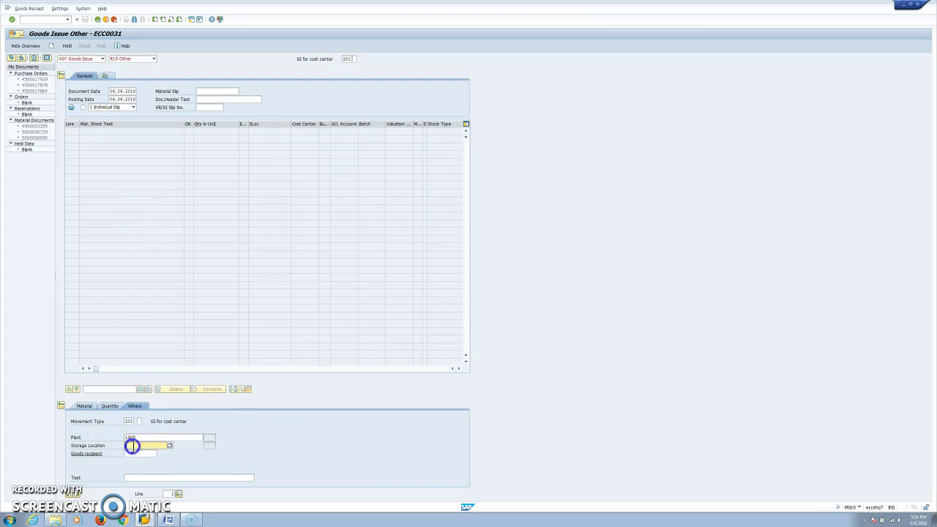
left_click(132, 452)
Pick the quantity and material 72 from recent values, adopt the item, and rerun batch determination.
left_click(110, 405)
left_click(132, 422)
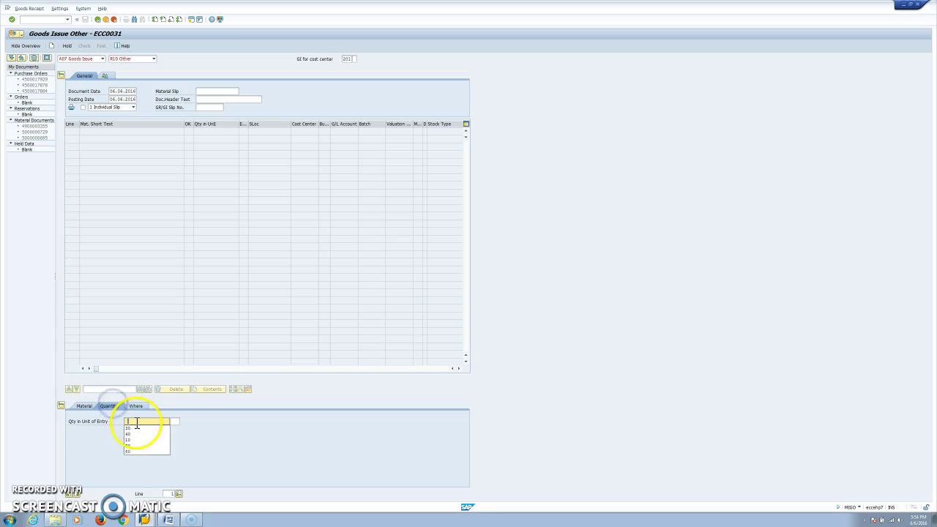
left_click(134, 429)
left_click(84, 406)
left_click(130, 423)
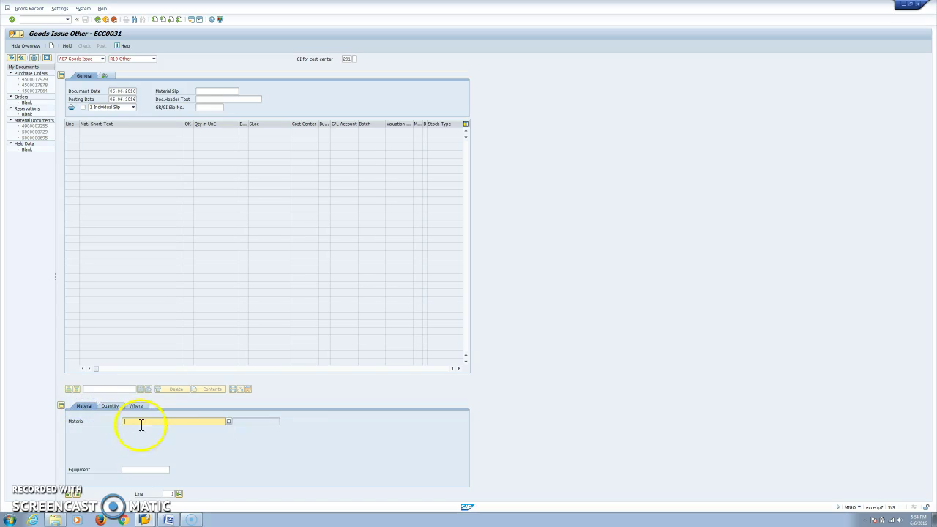
left_click(138, 428)
key("Return")
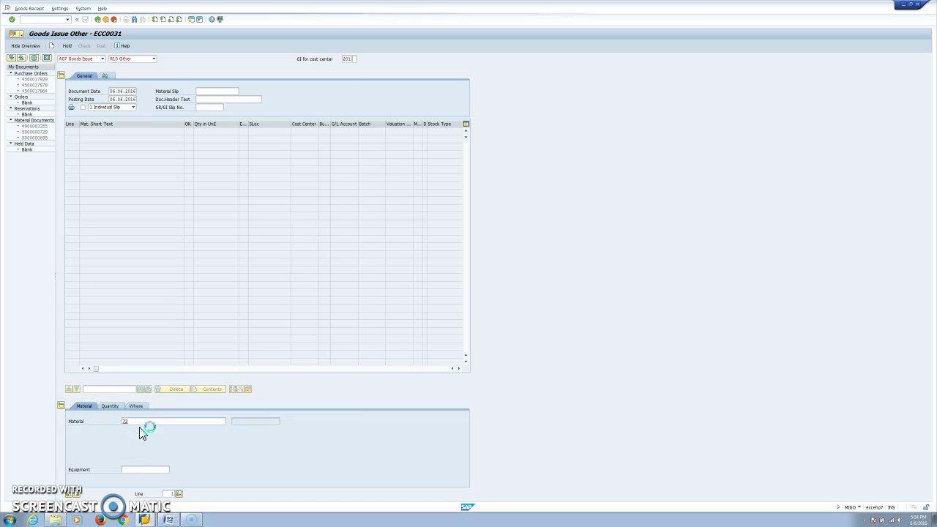
left_click(248, 389)
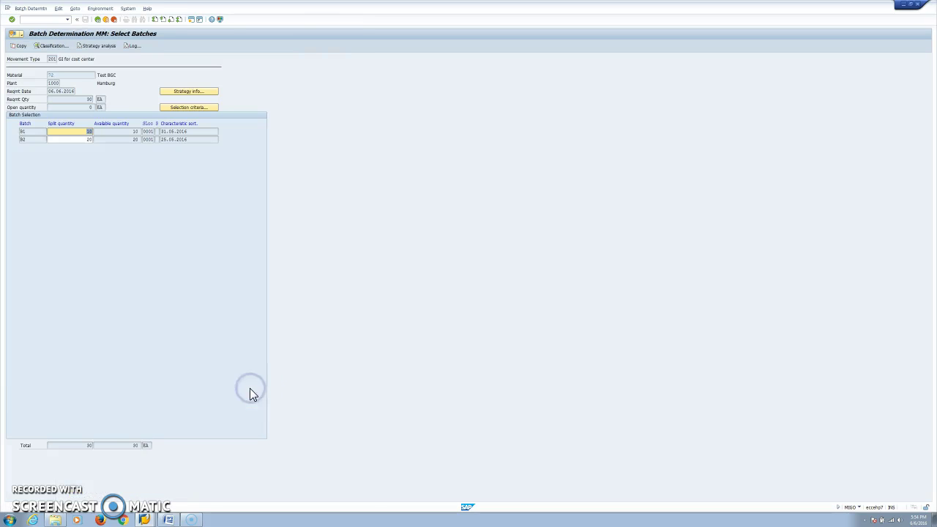
Inspect batch B1's sort date 31.05.2016 in the proposal.
left_click(37, 142)
left_click_drag(197, 131, 154, 132)
left_click(203, 131)
Leave batch selection without copying batches and exit the goods issue without saving.
left_click(98, 19)
left_click(130, 135)
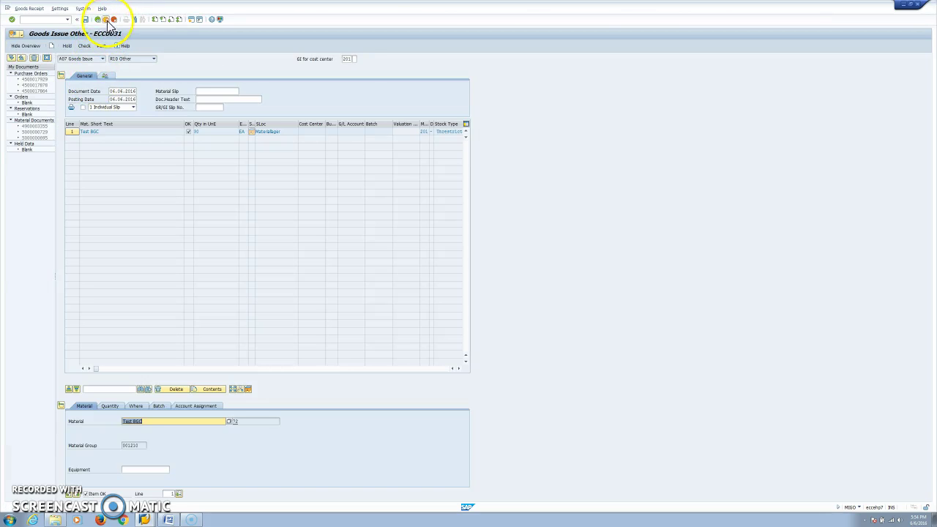
left_click(107, 21)
left_click(131, 135)
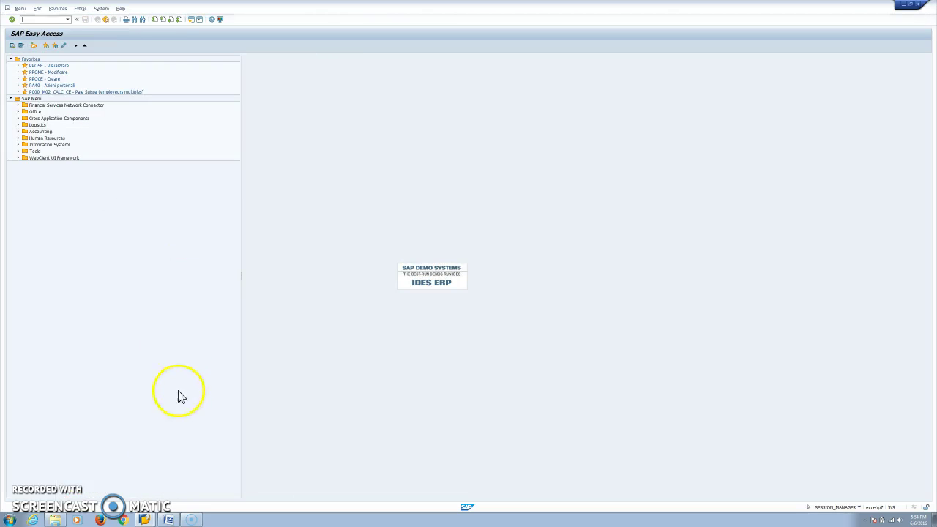
Switch to the Display IMG session and open Define Sales and Distribution Strategy Types.
right_click(143, 519)
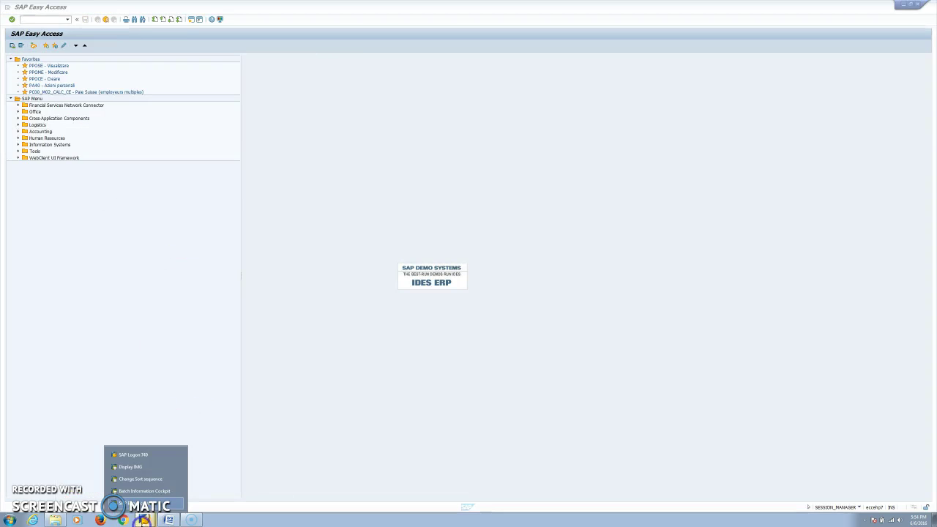
left_click(145, 467)
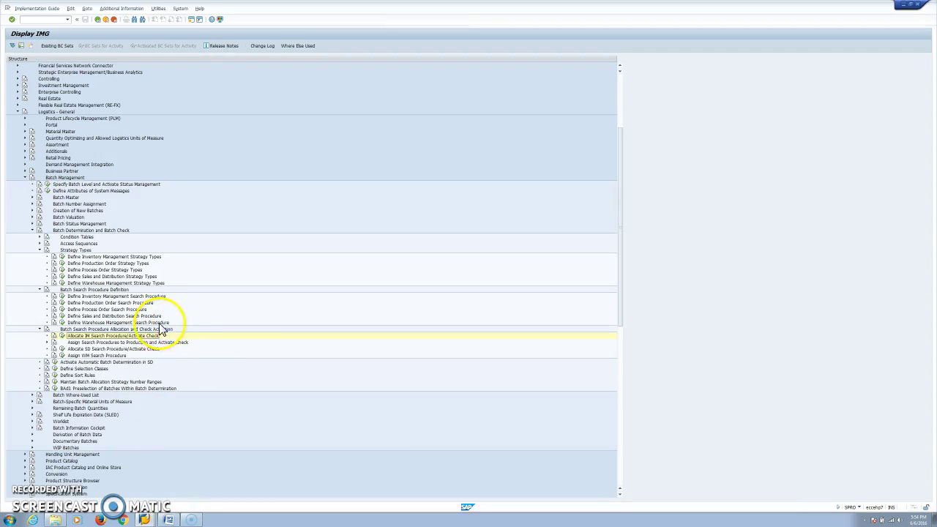
left_click(61, 277)
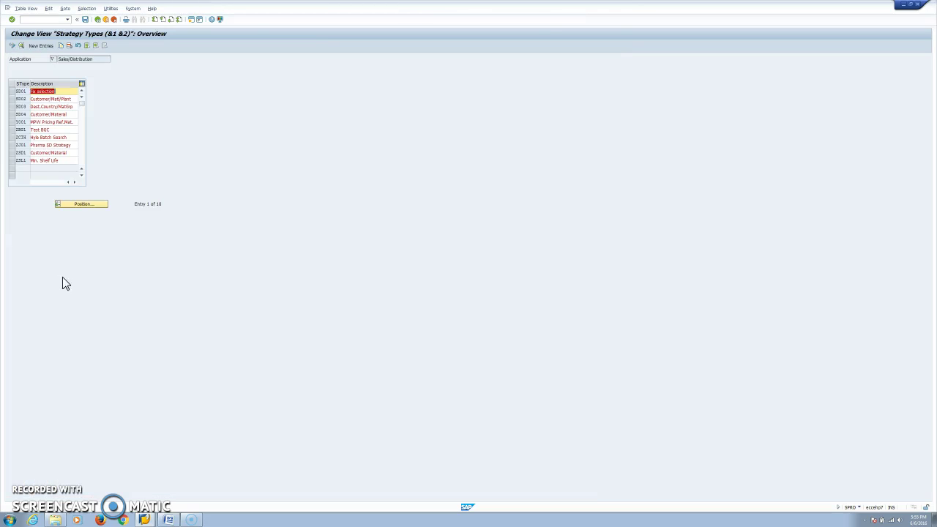
Inspect strategy type ZBG1 Test BGC's access sequence SD01 Customer/Material, then return to the IMG tree.
left_click(21, 129)
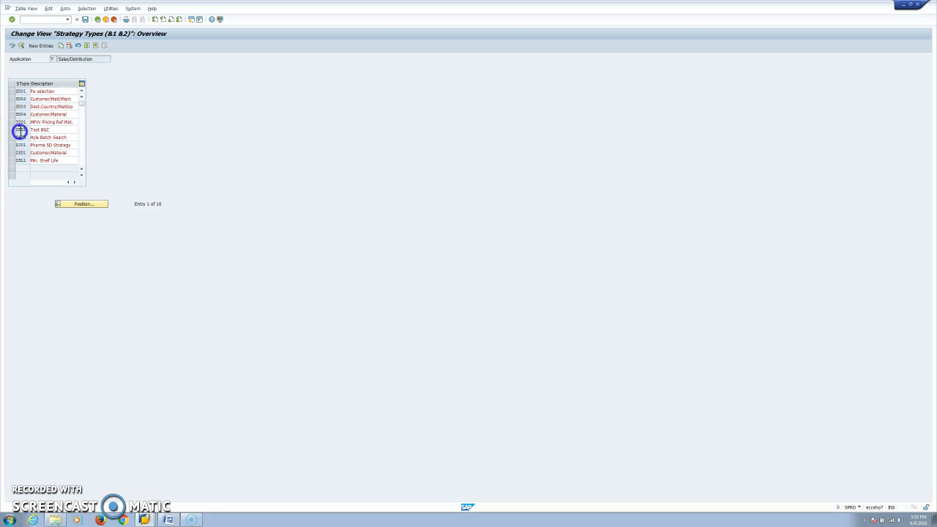
left_click(20, 130)
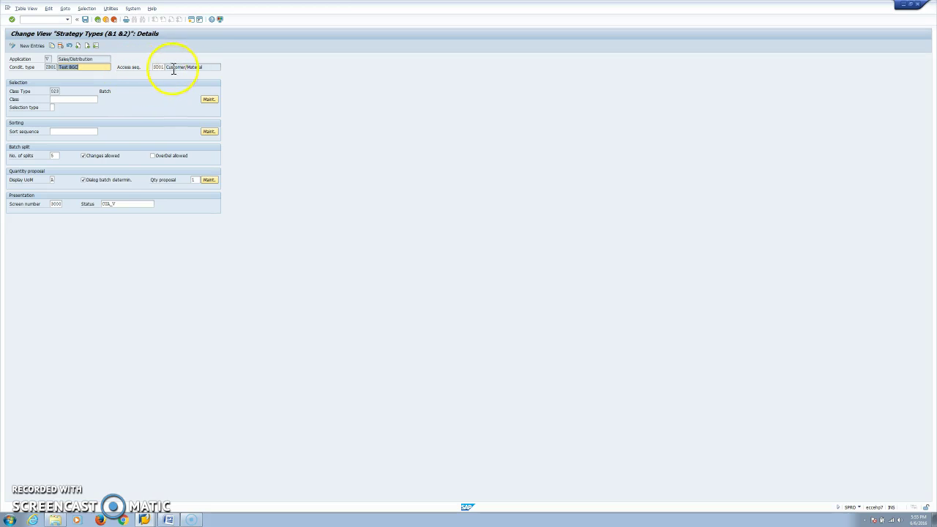
left_click_drag(183, 67, 210, 67)
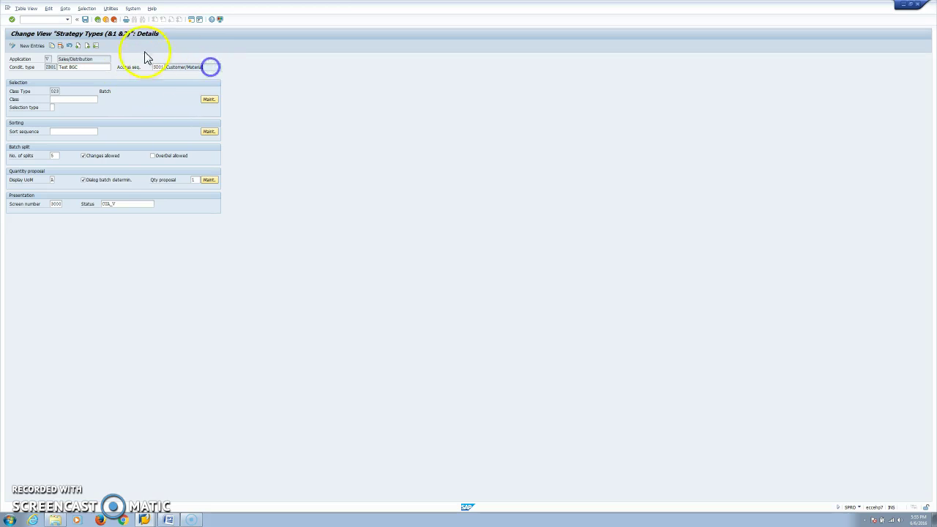
left_click(98, 19)
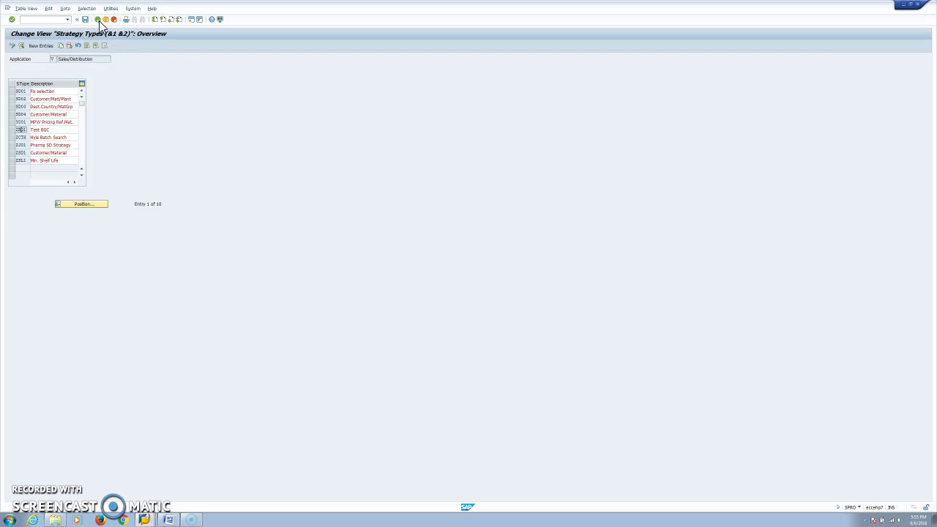
left_click(98, 19)
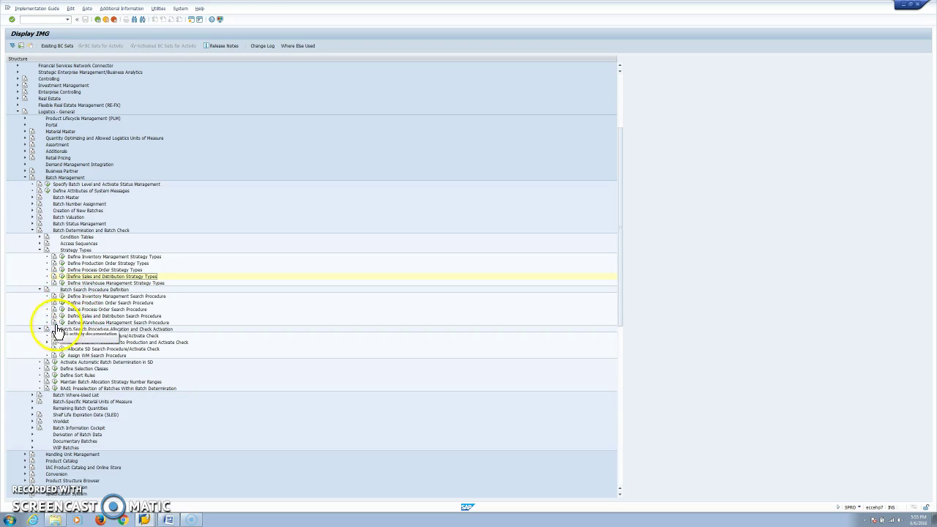
left_click(63, 316)
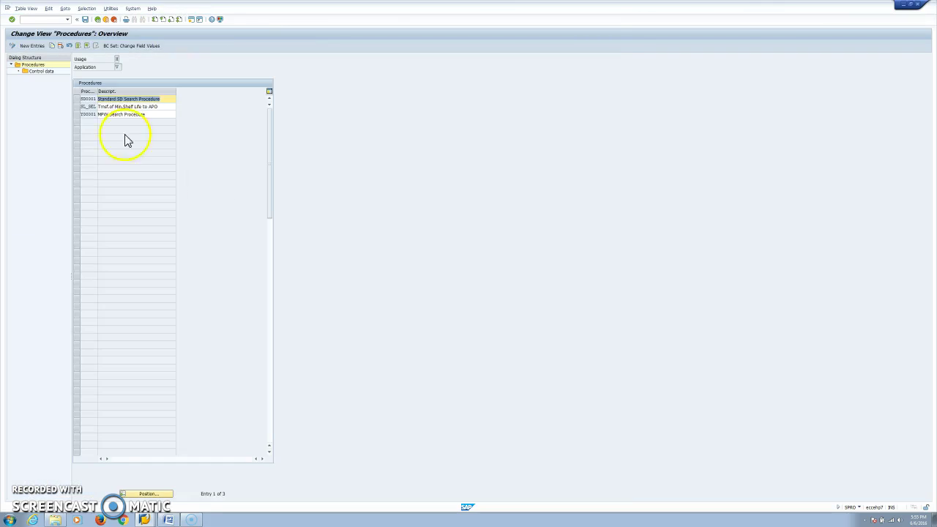
left_click(77, 98)
left_click(44, 72)
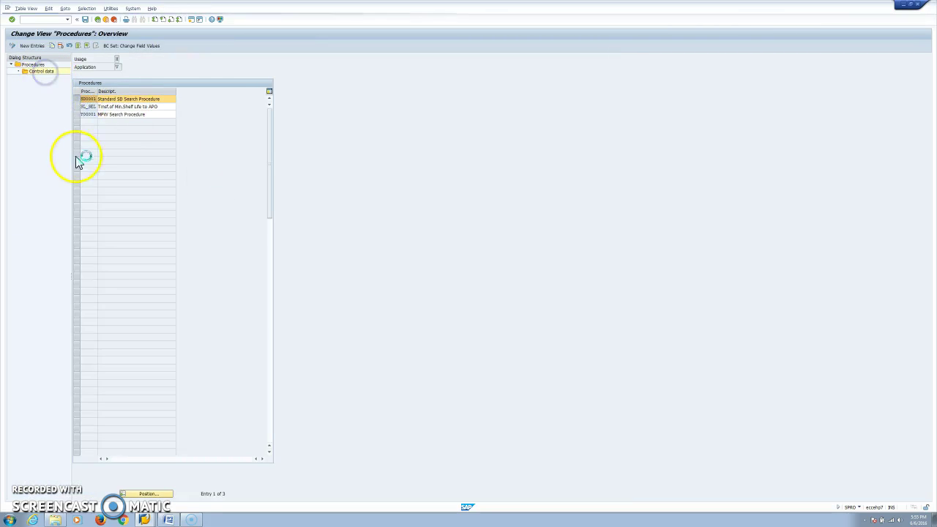
left_click(159, 92)
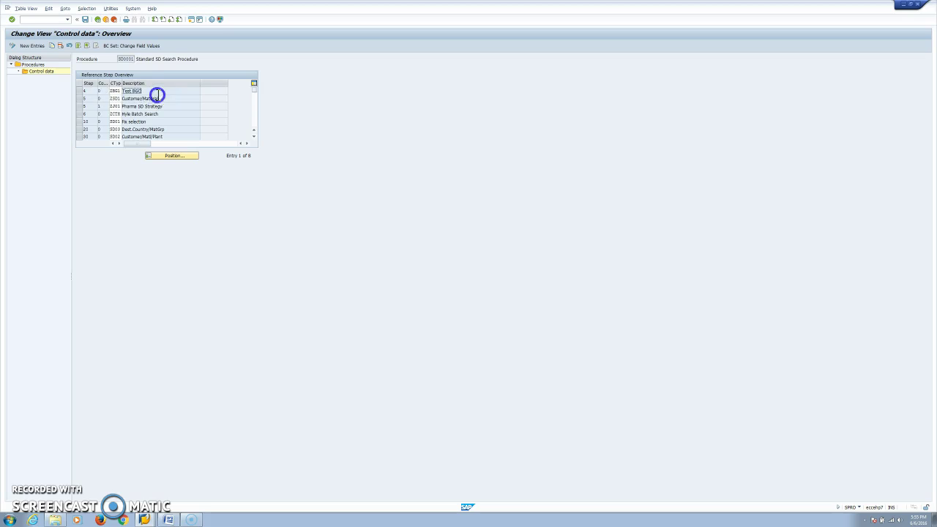
left_click(114, 90)
left_click(97, 19)
left_click(98, 20)
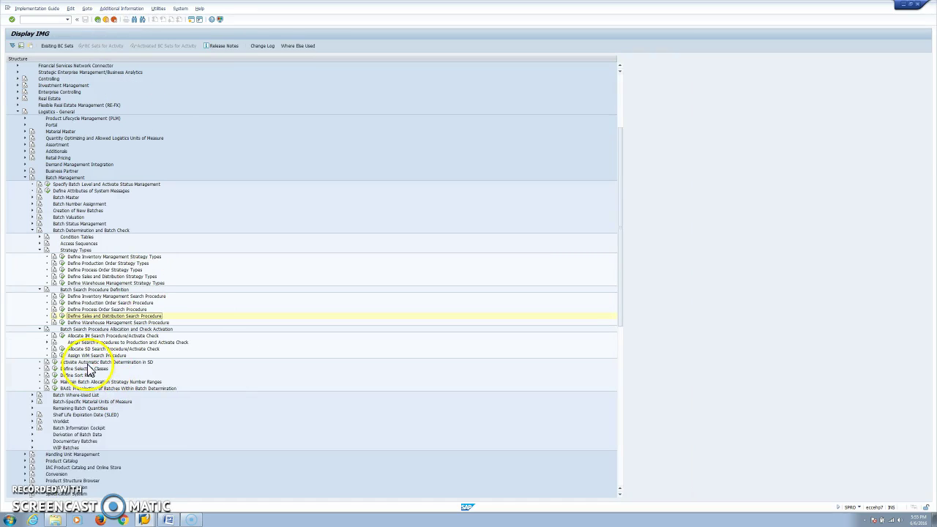
left_click(63, 349)
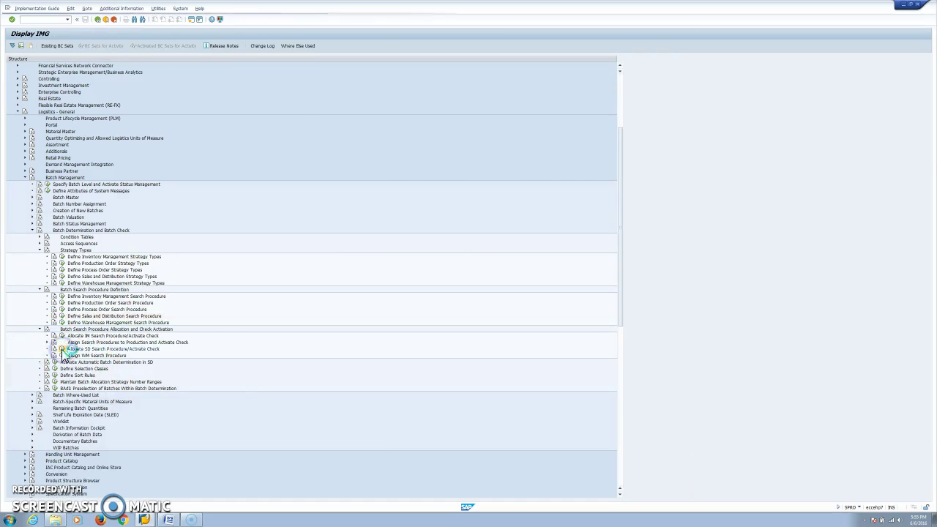
left_click(83, 221)
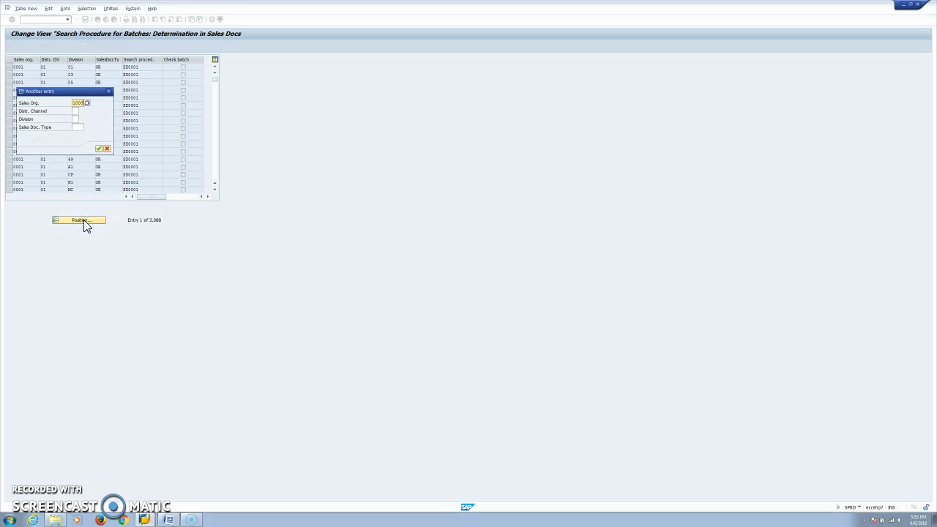
type("10")
key("Return")
left_click(155, 68)
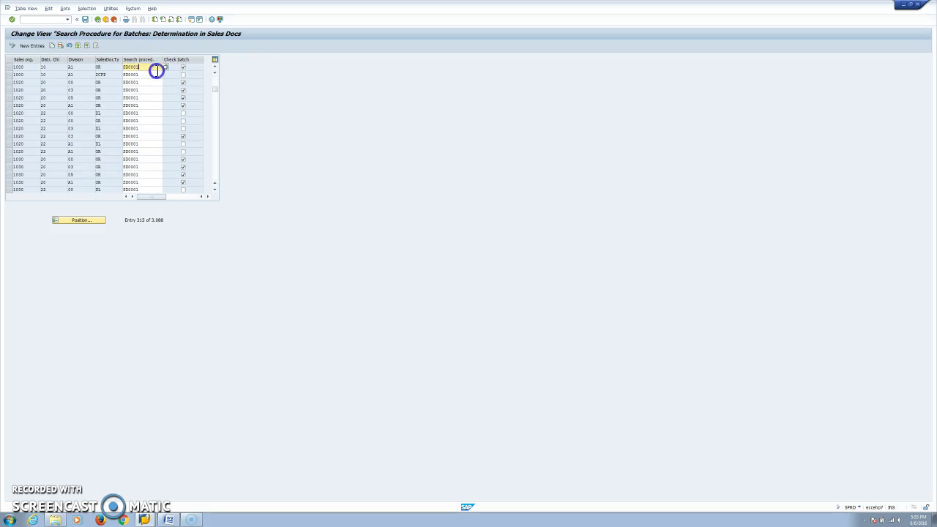
left_click(98, 19)
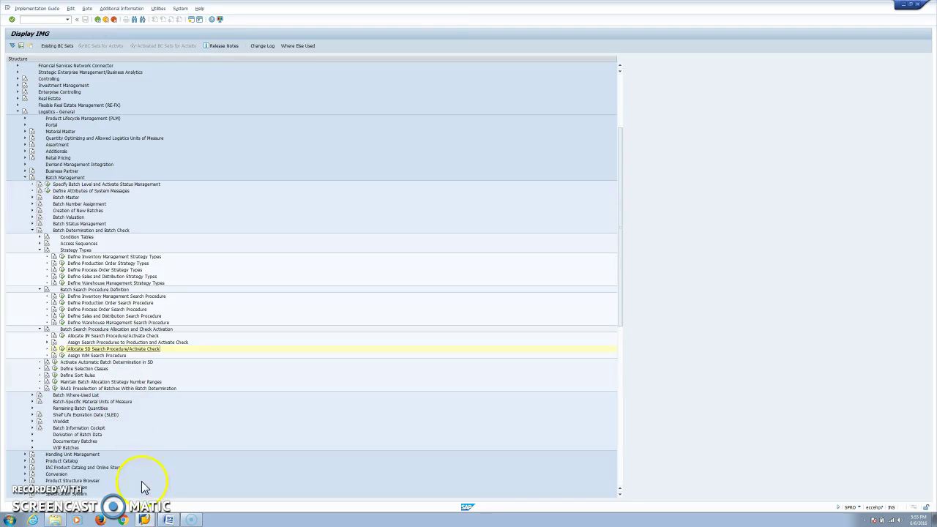
left_click(147, 520)
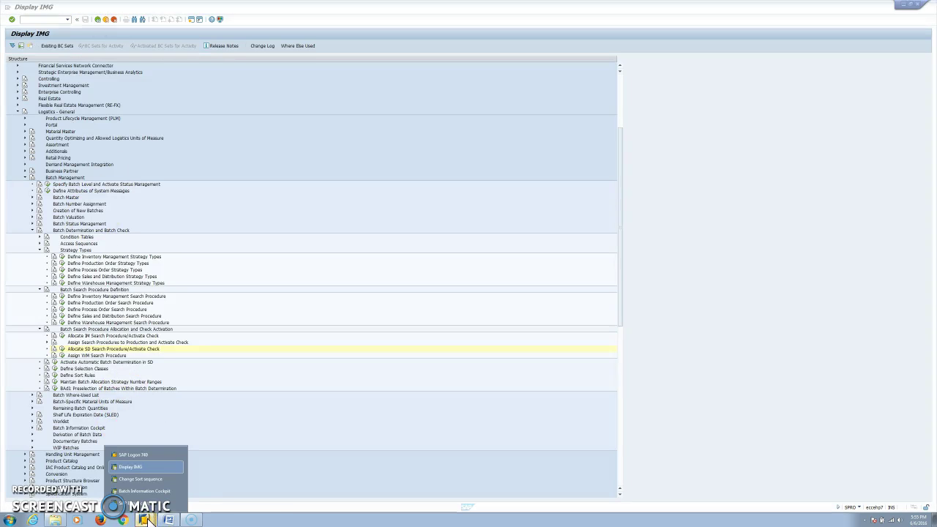
Switch to the Change Sort Sequence session and back out twice to the SAP Easy Access menu.
left_click(136, 480)
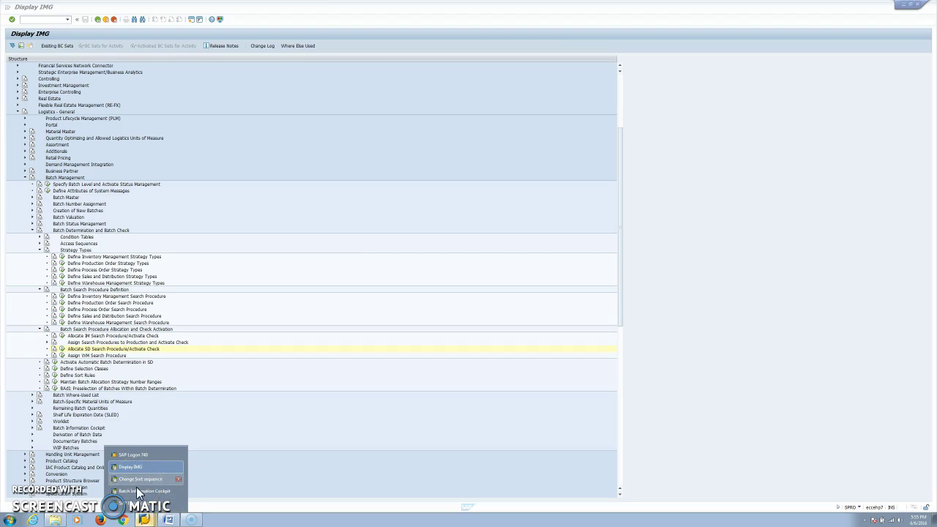
left_click(137, 495)
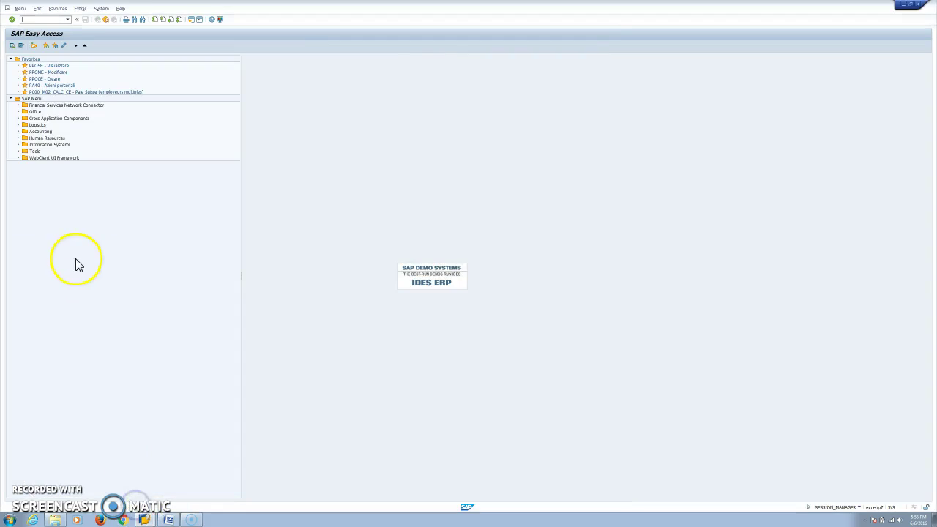
left_click(145, 518)
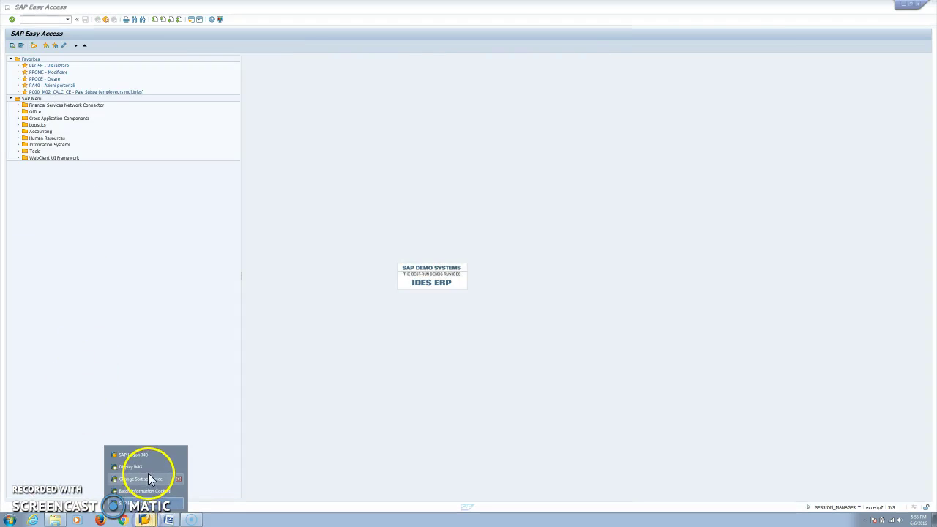
left_click(148, 478)
left_click(99, 20)
left_click(99, 20)
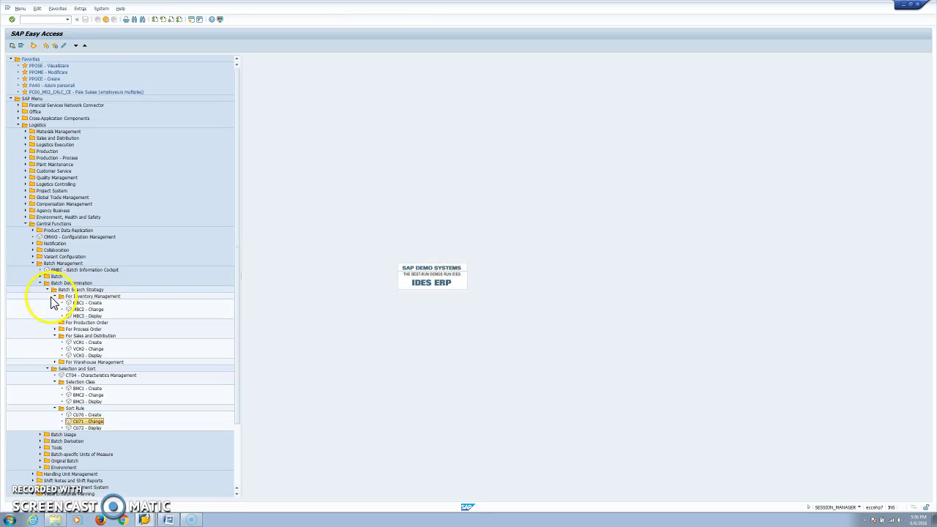
In VCH2 Customer/Material, check the ZBG1 record's SHELF_LIFE1 criterion: remaining shelf life > 10 days.
left_click(93, 350)
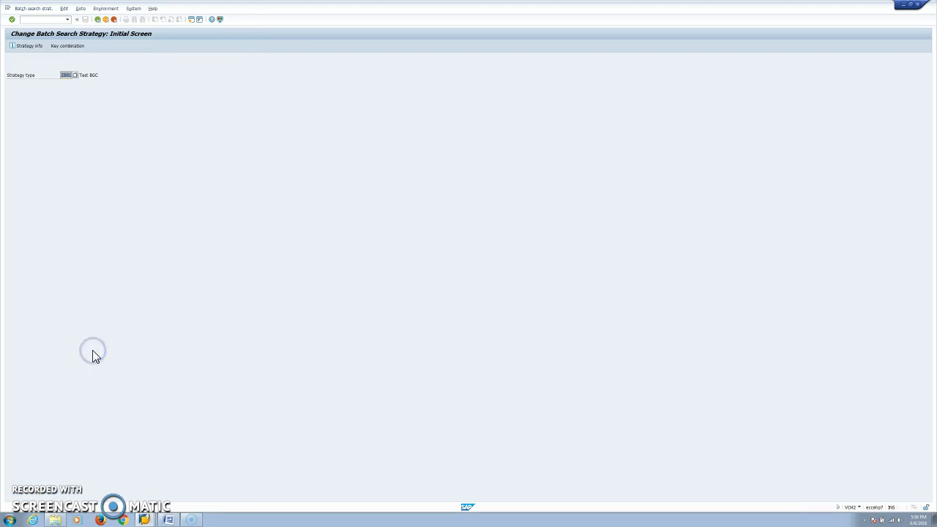
key("Return")
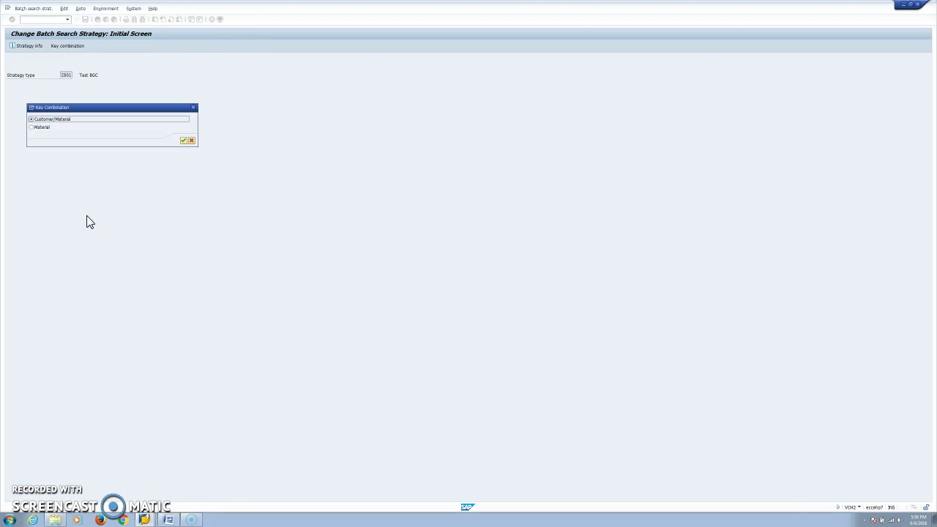
left_click(183, 141)
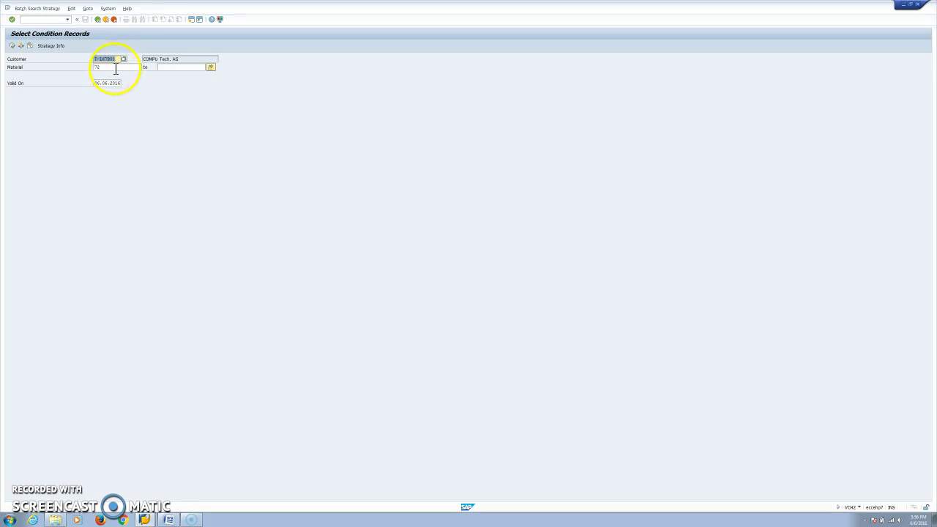
left_click(12, 45)
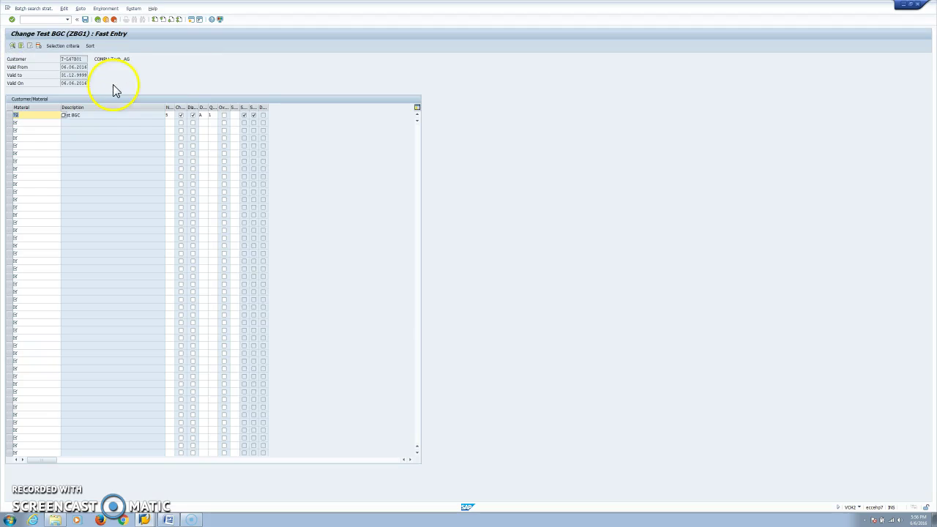
left_click(58, 47)
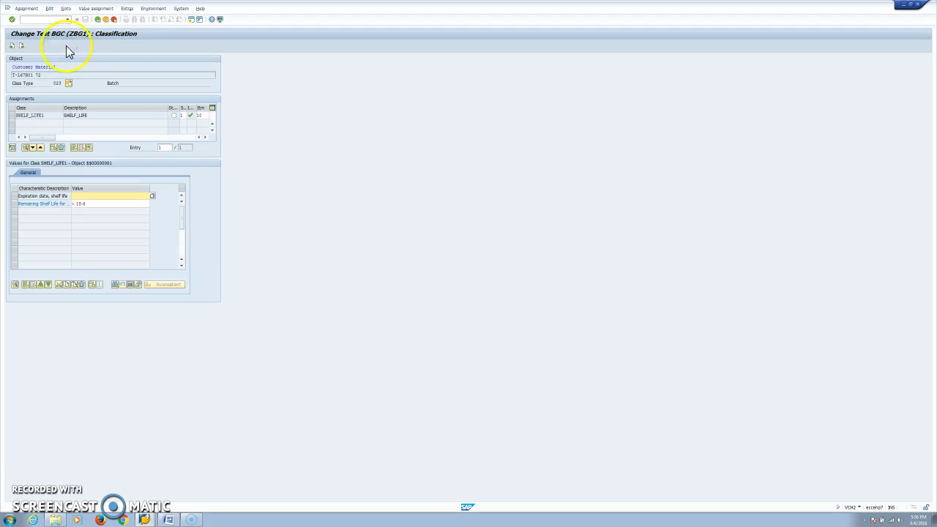
left_click(83, 115)
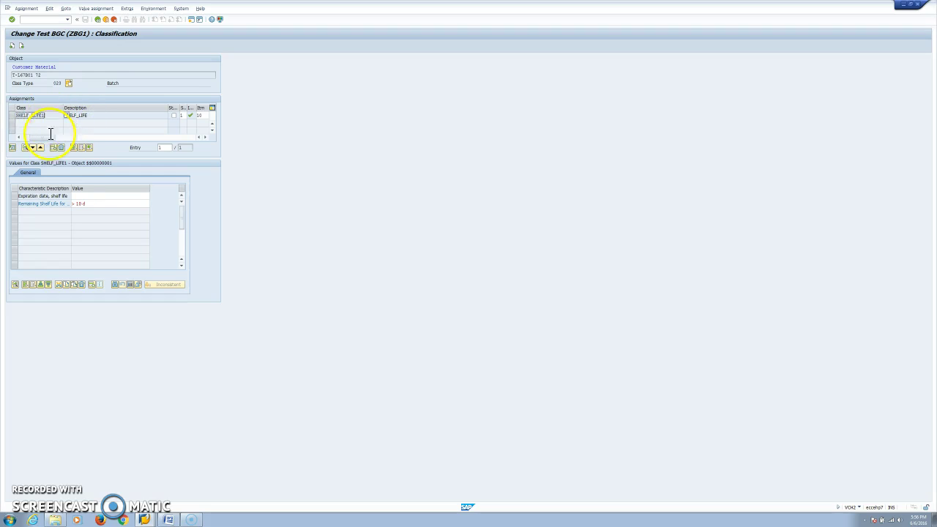
left_click(103, 204)
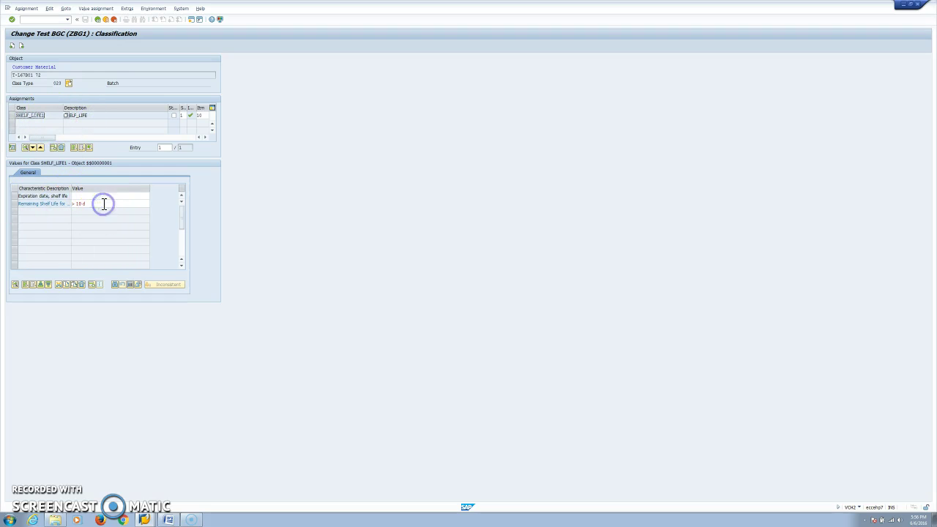
left_click(98, 20)
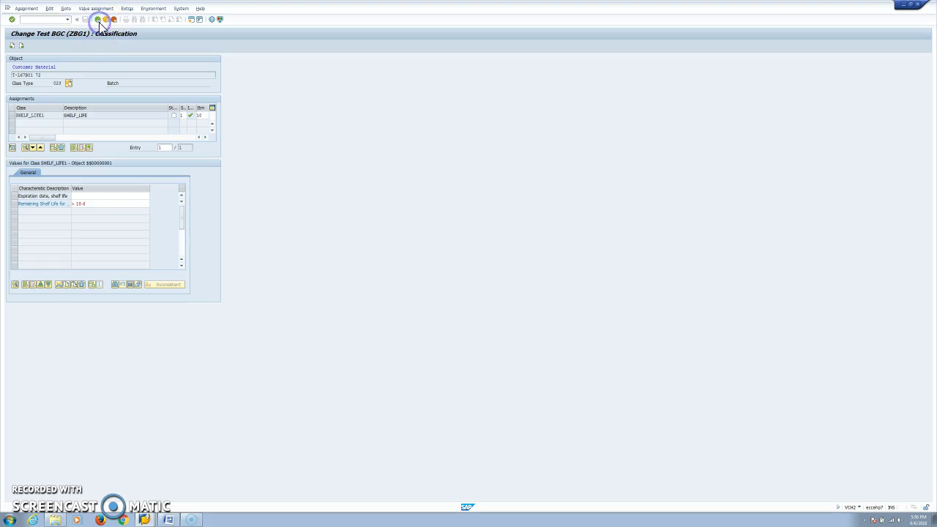
Review the record's sort rule LOBM_VFDAT ascending, then back out to the Fast Entry.
left_click(90, 45)
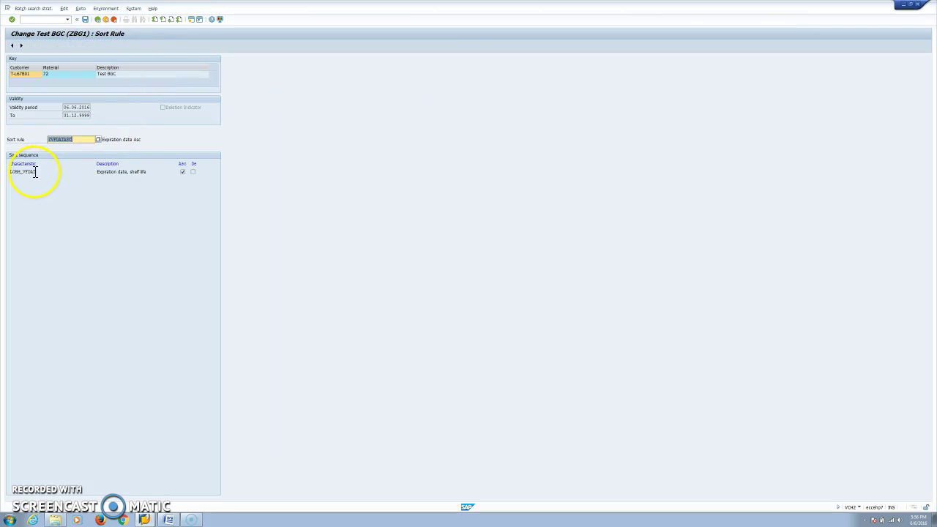
left_click(39, 172)
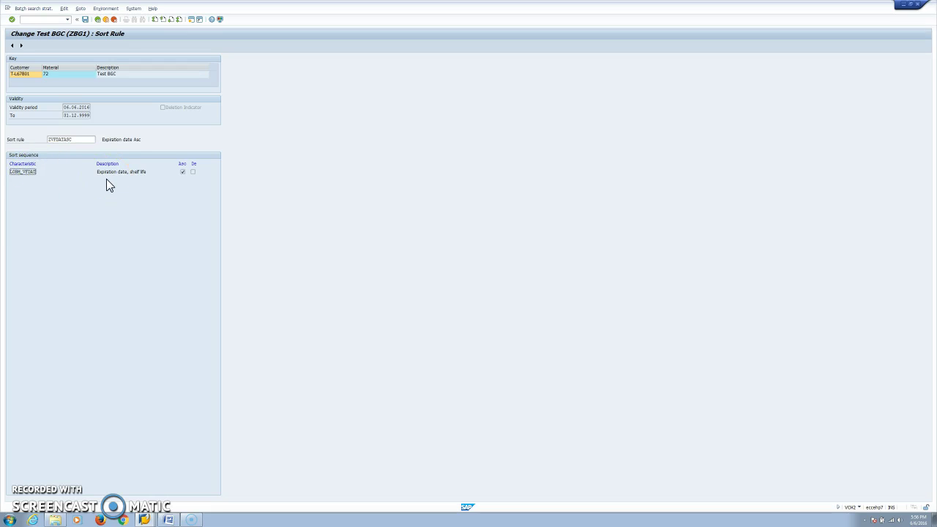
left_click(143, 174)
left_click(98, 20)
left_click(97, 20)
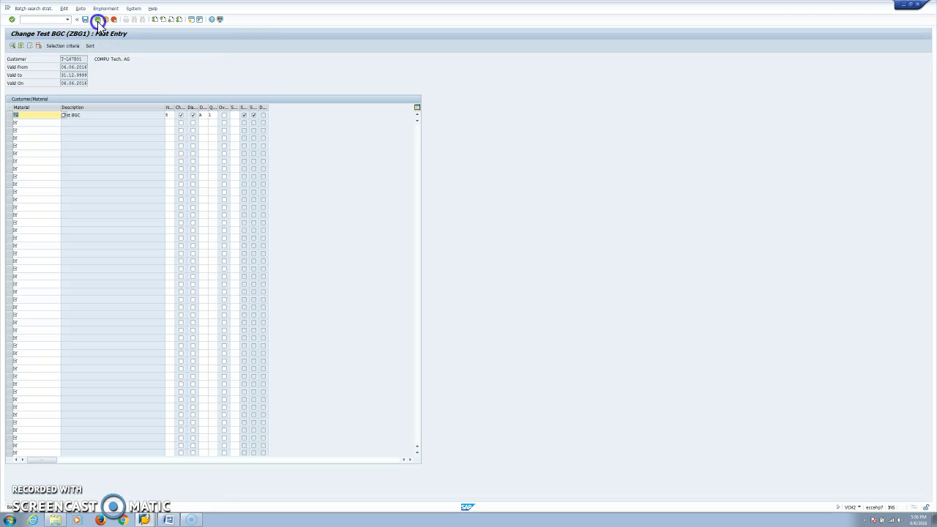
Leave the condition record without saving and return to SAP Easy Access.
left_click(130, 150)
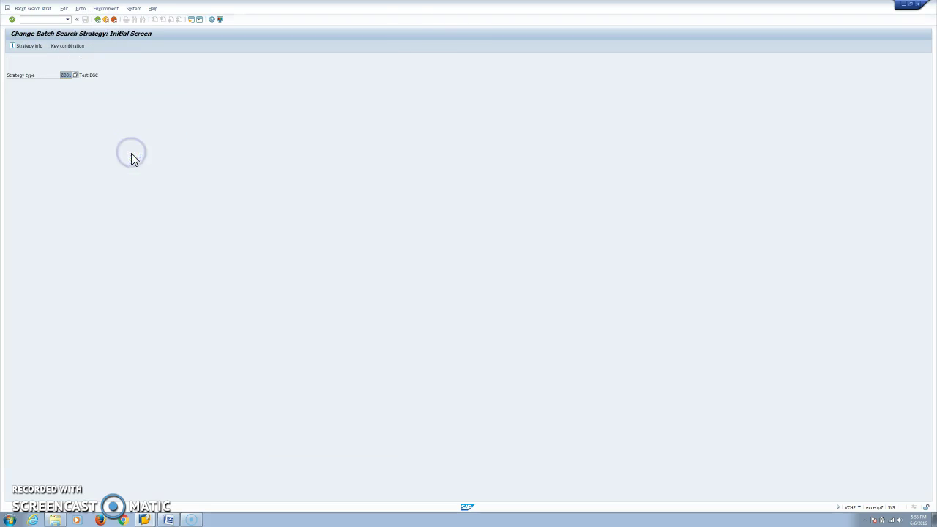
right_click(144, 519)
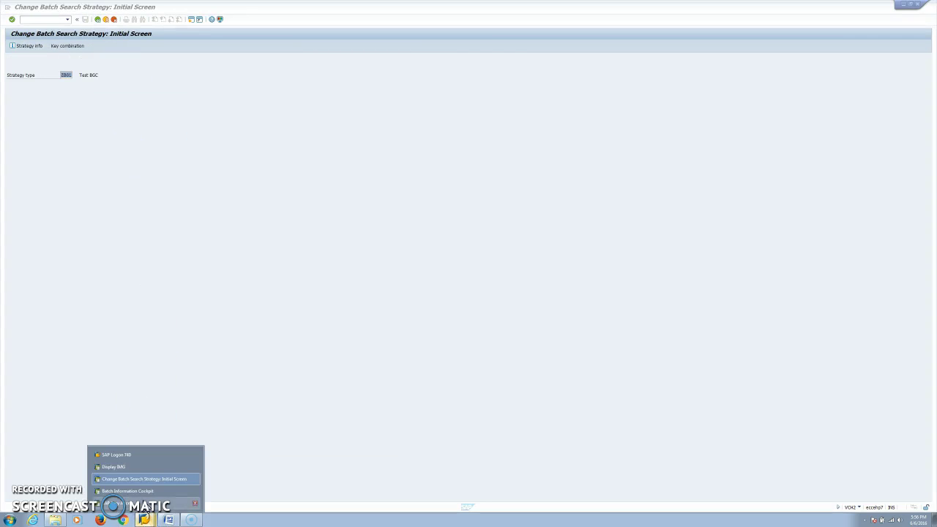
left_click(143, 499)
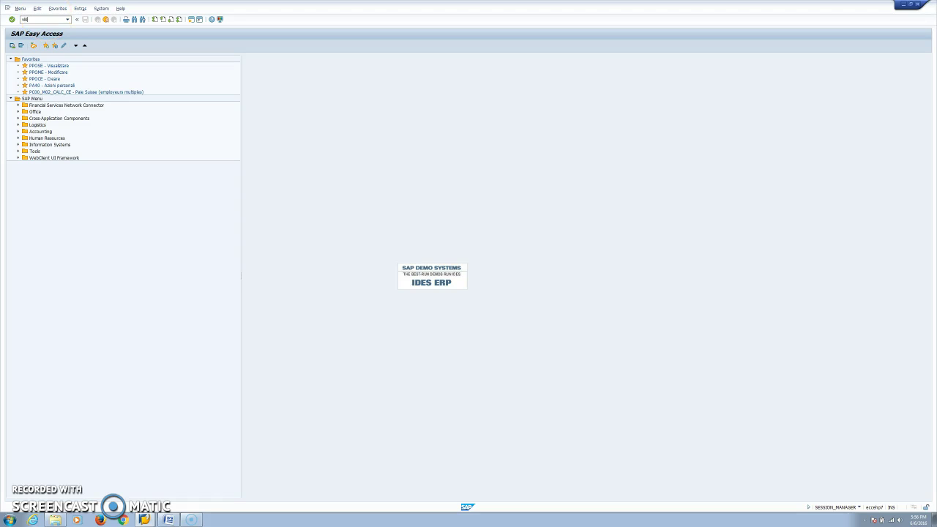
Create a delivery for order 16062 with VL01N and show item 10's batch split: B2 20 EA, B1 10 EA.
left_click(45, 21)
type("vl01n")
key("Return")
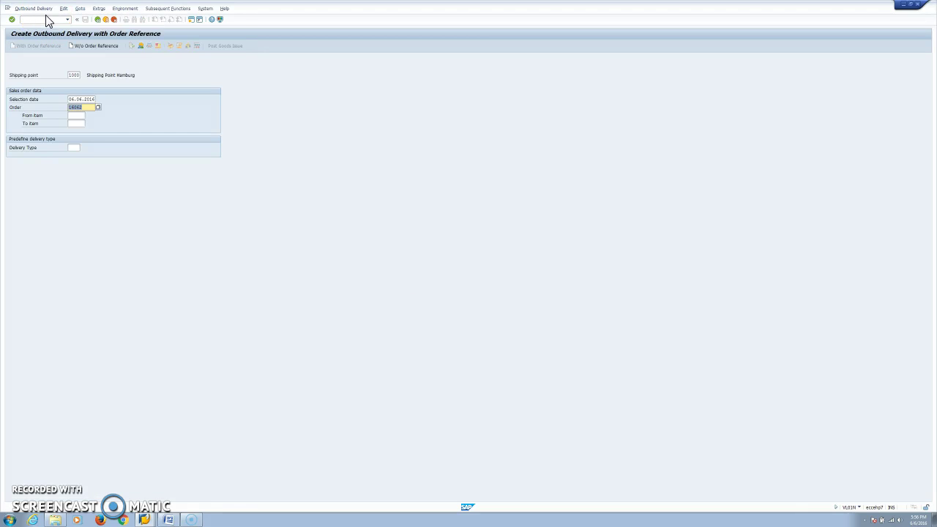
key("Return")
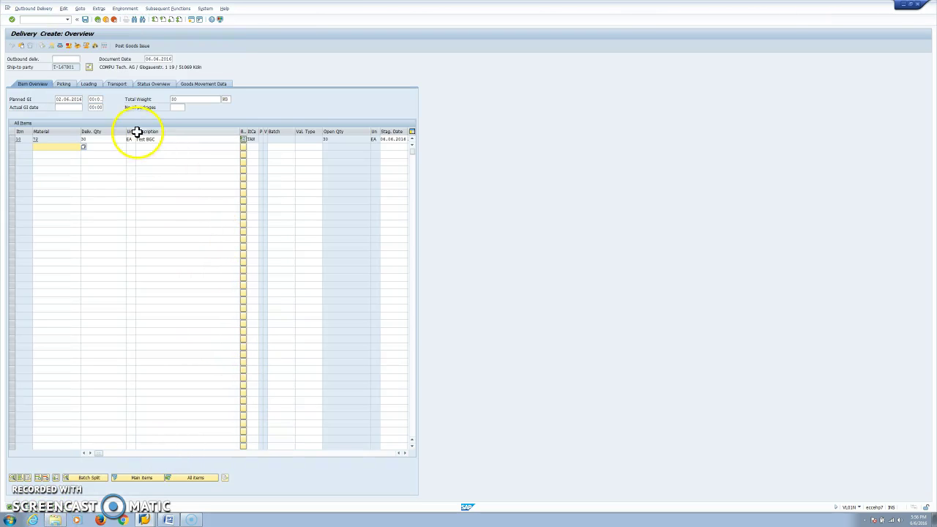
left_click(89, 477)
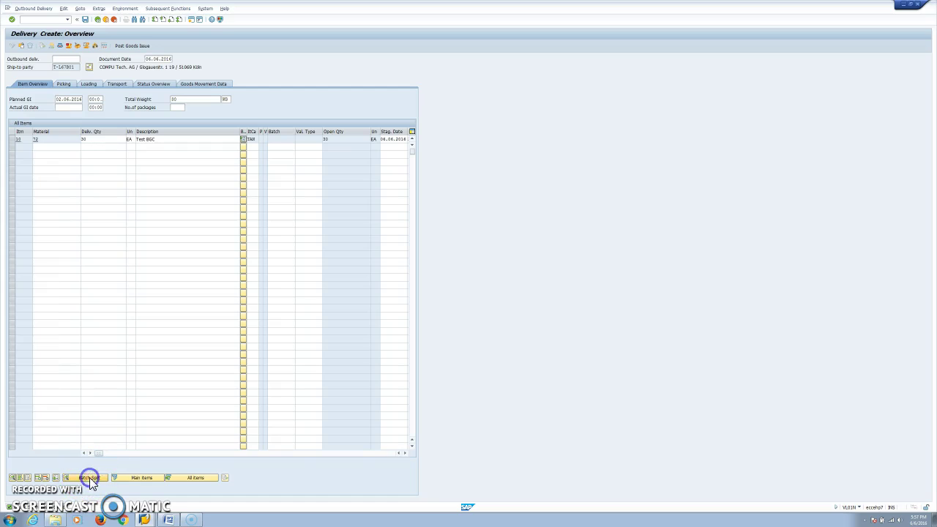
Check both batches' shelf life expiry dates in the Batch Information Cockpit.
left_click(250, 137)
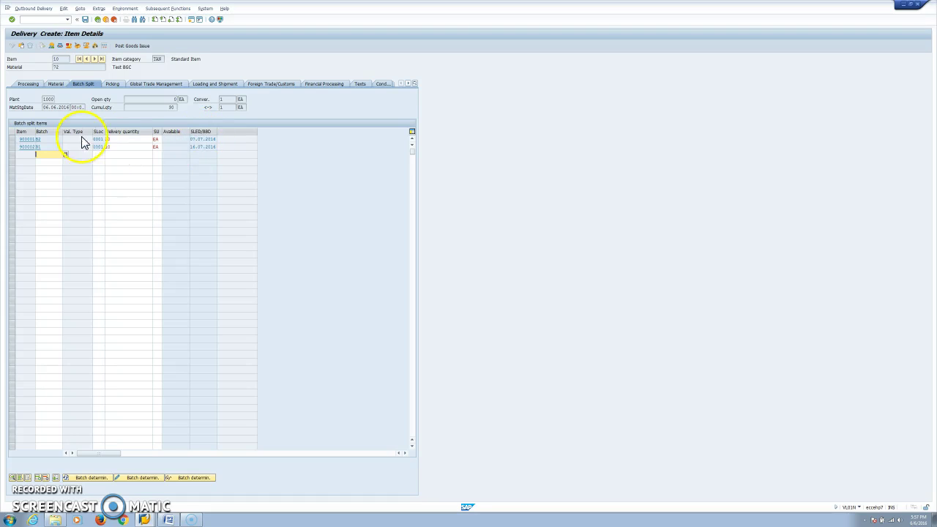
left_click(201, 139)
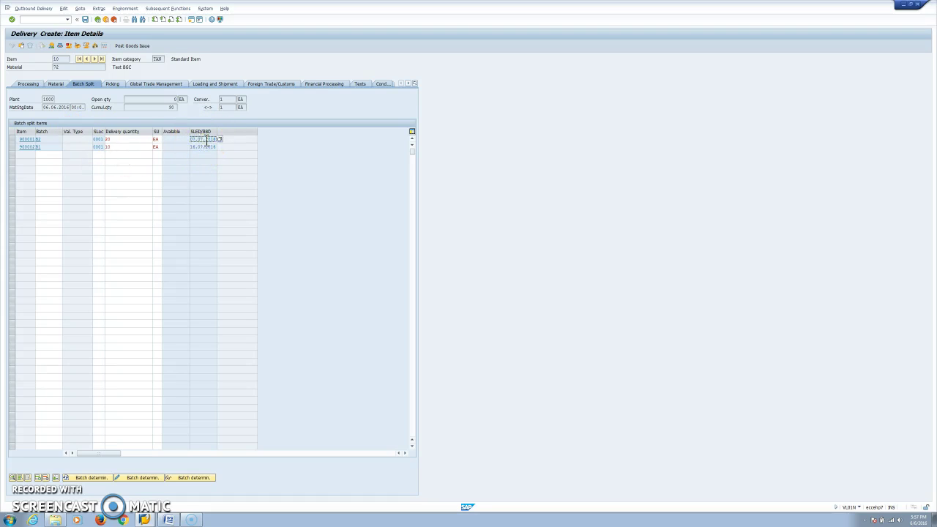
left_click(203, 147)
Compare expiry dates of B2 (07.07.2016) and B1 (16.07.2016), then run batch determination on the delivery item.
mouse_move(145, 520)
left_click(149, 492)
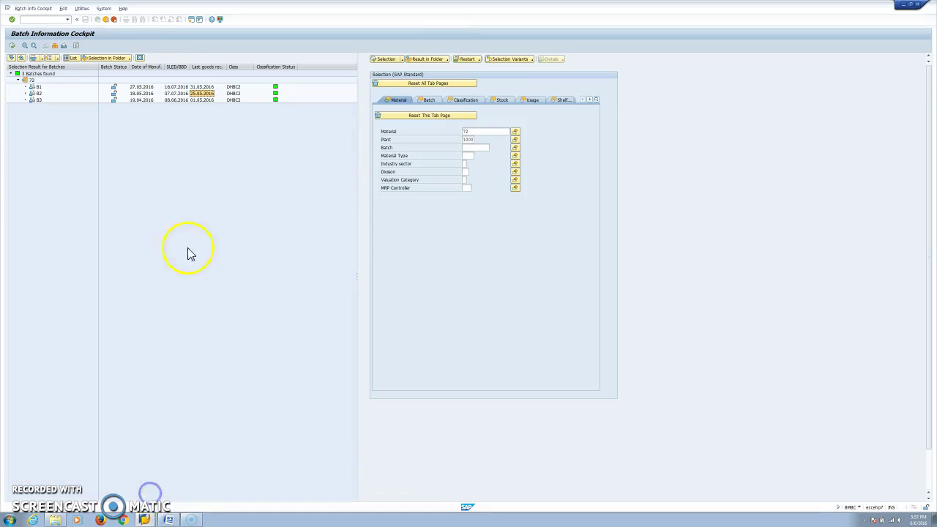
left_click(176, 87)
left_click(176, 93)
key("alt+Tab")
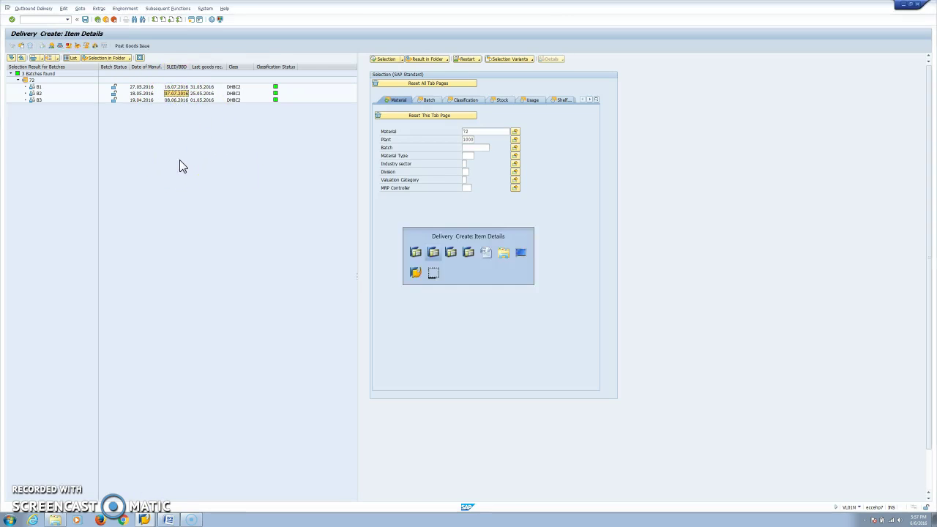
left_click(210, 479)
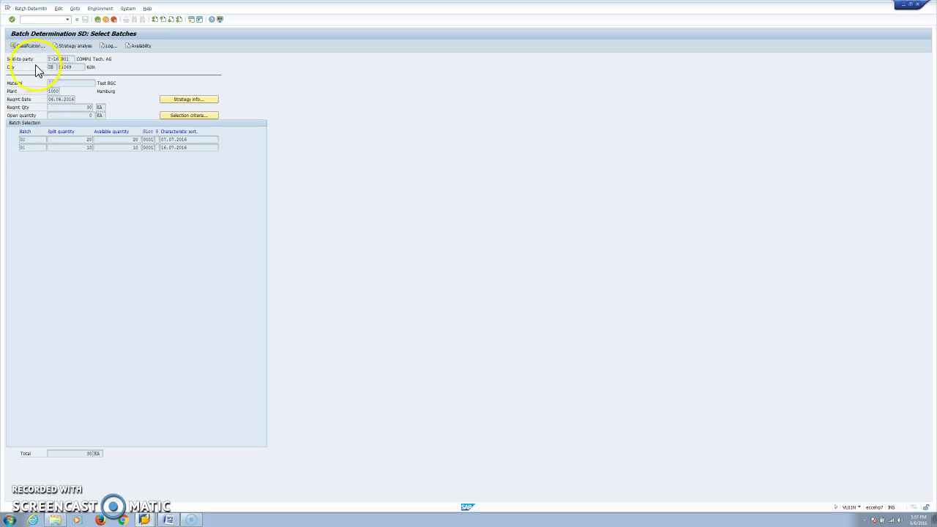
Run strategy analysis and inspect ZBG1's customer/material access 010.
left_click(78, 46)
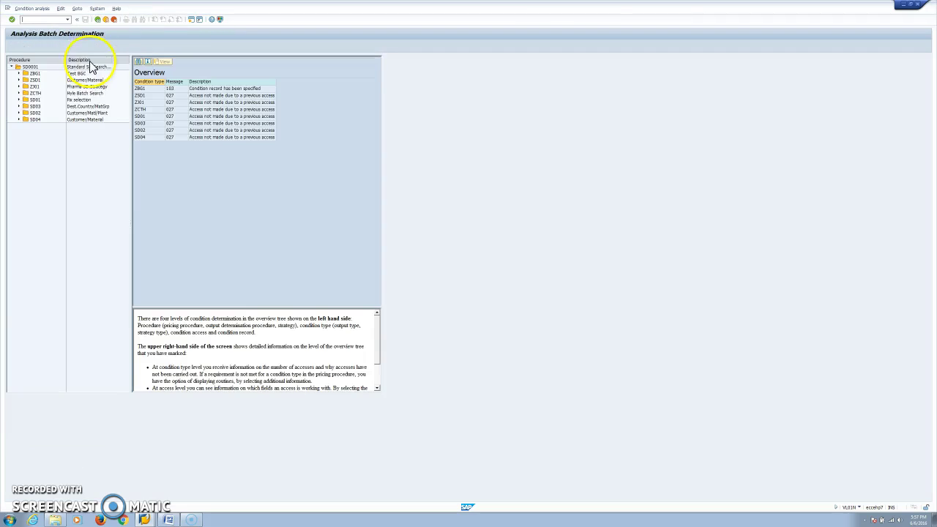
left_click(19, 73)
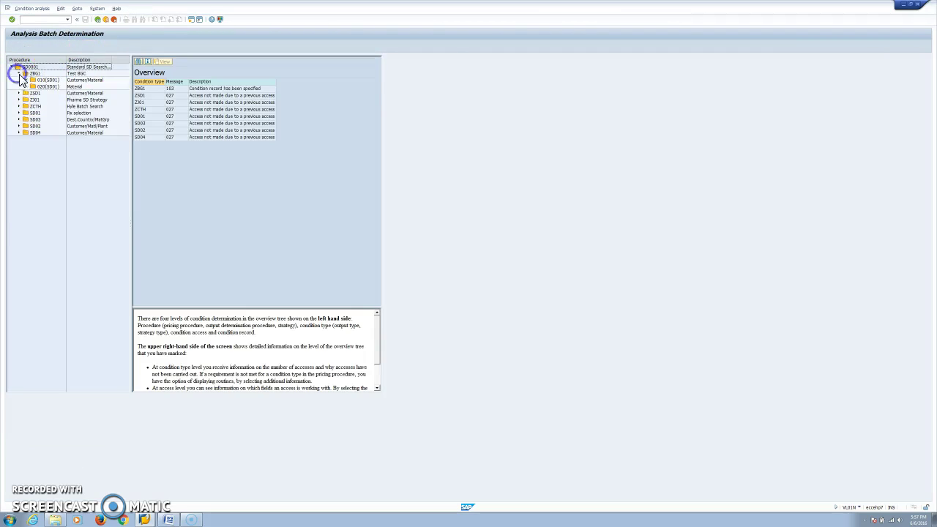
double_click(46, 80)
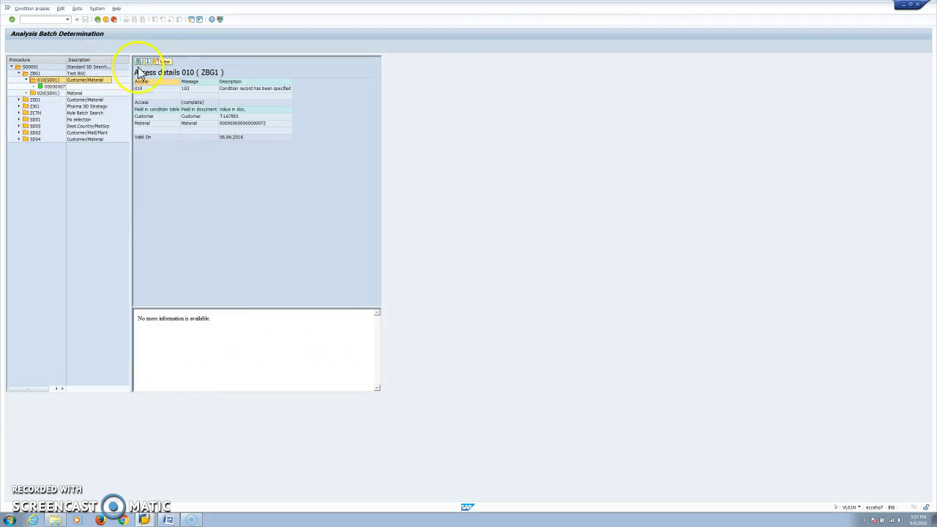
left_click(97, 20)
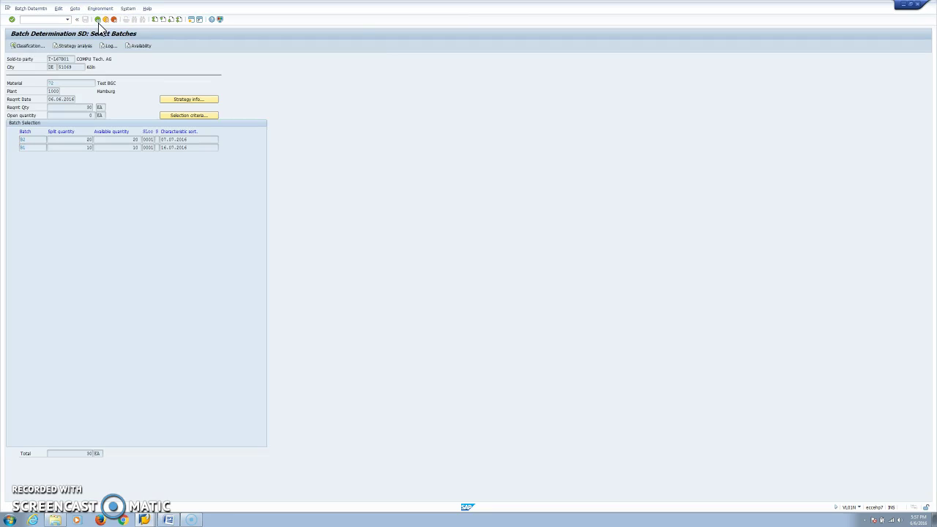
Review the strategy's expiration-date sort and quantity settings.
left_click(207, 100)
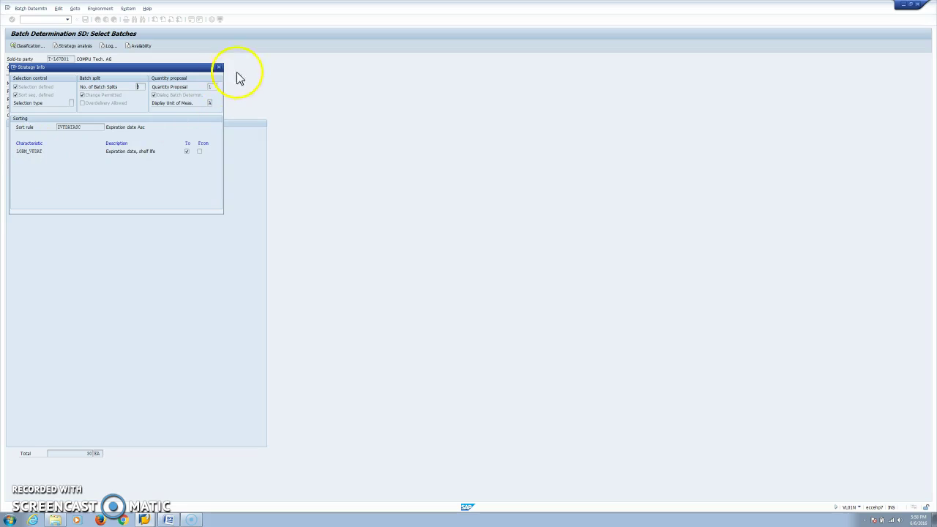
left_click(220, 67)
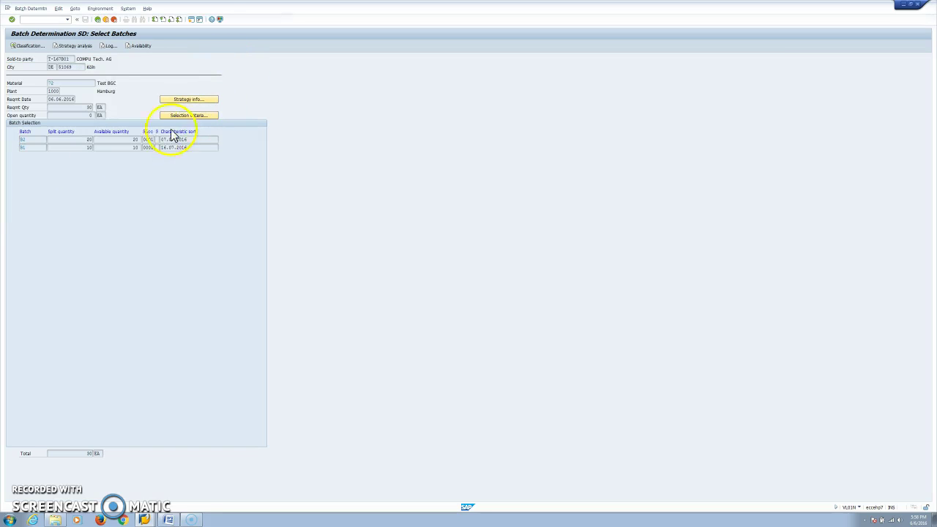
left_click(53, 58)
Exit batch determination and delivery creation without saving the delivery.
left_click(106, 20)
left_click(106, 19)
left_click(129, 136)
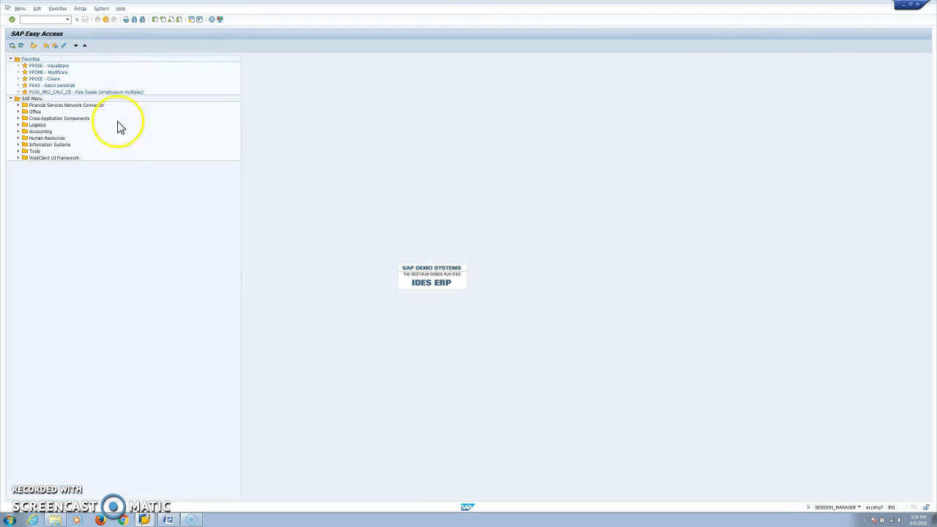